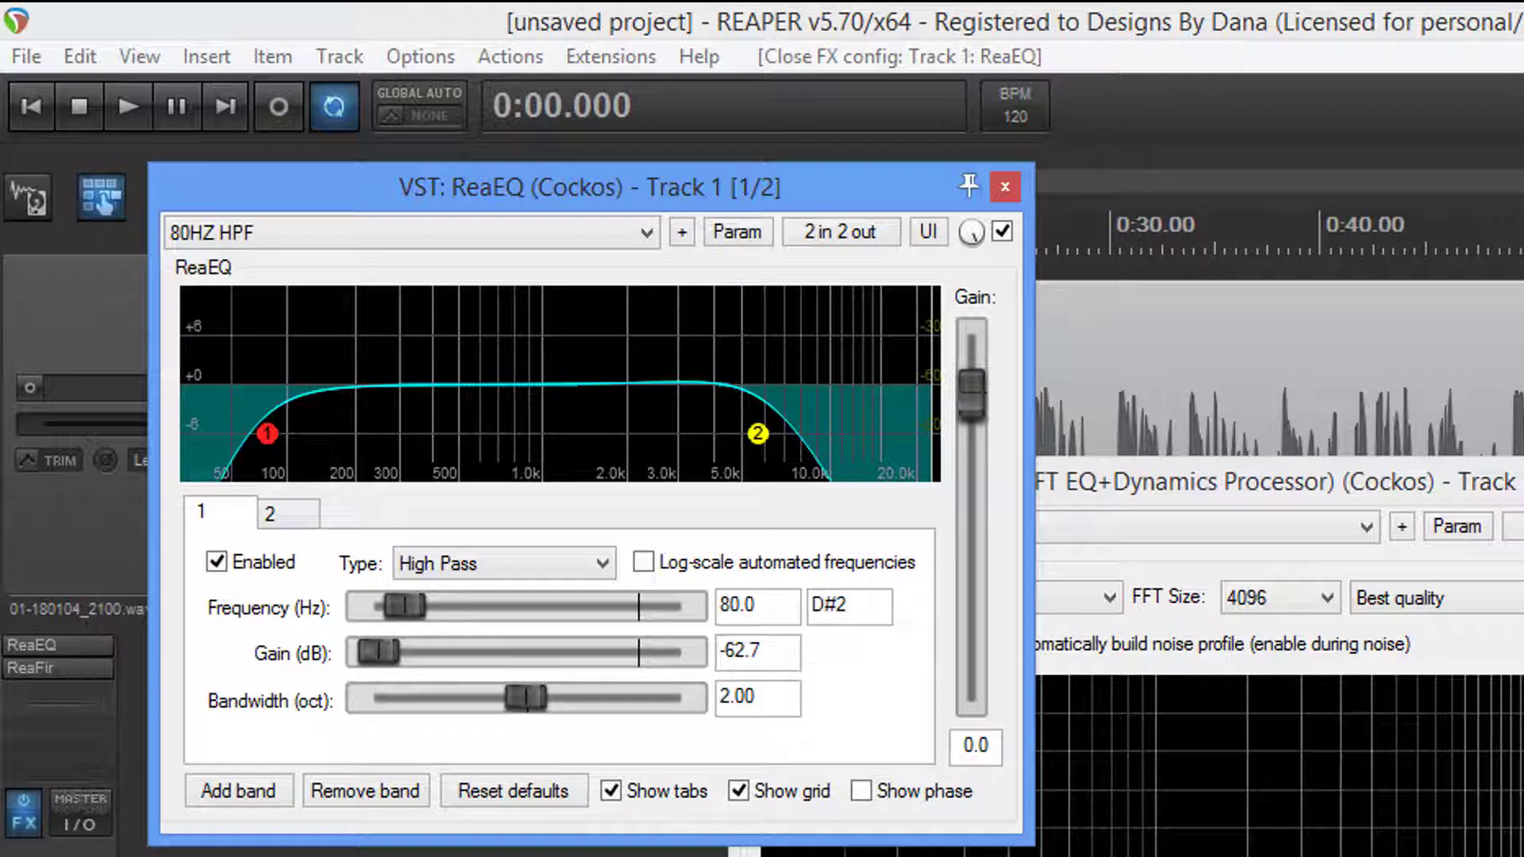
Set ReaEQ's high-pass band frequency to about 81.4 Hz during playback and close the ReaEQ window.
key(space)
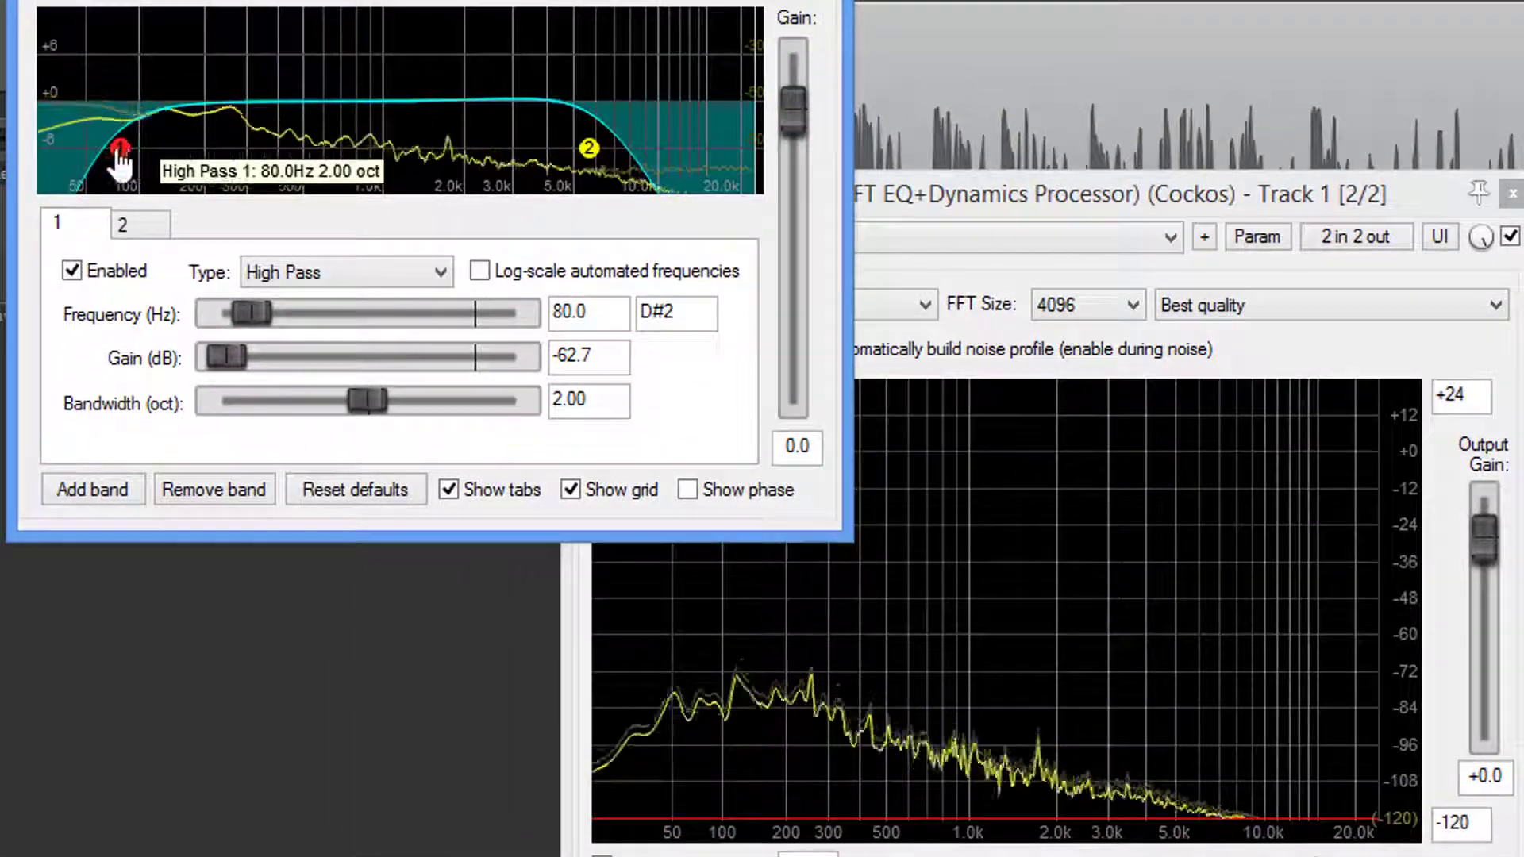
mouse_move(120, 155)
mouse_down()
mouse_move(453, 162)
mouse_move(110, 189)
mouse_move(121, 185)
mouse_up()
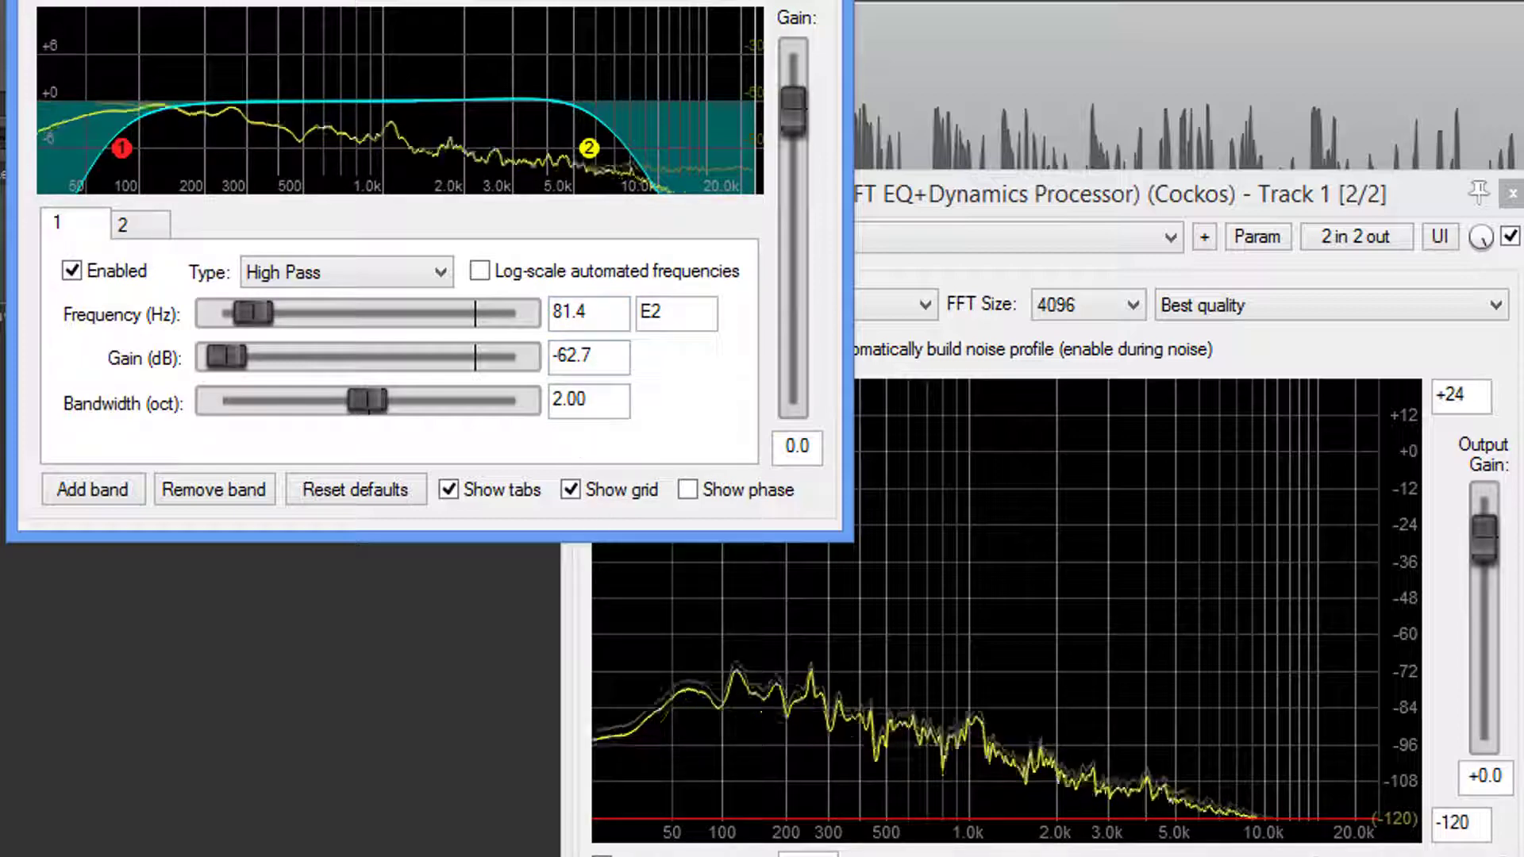
click(825, 0)
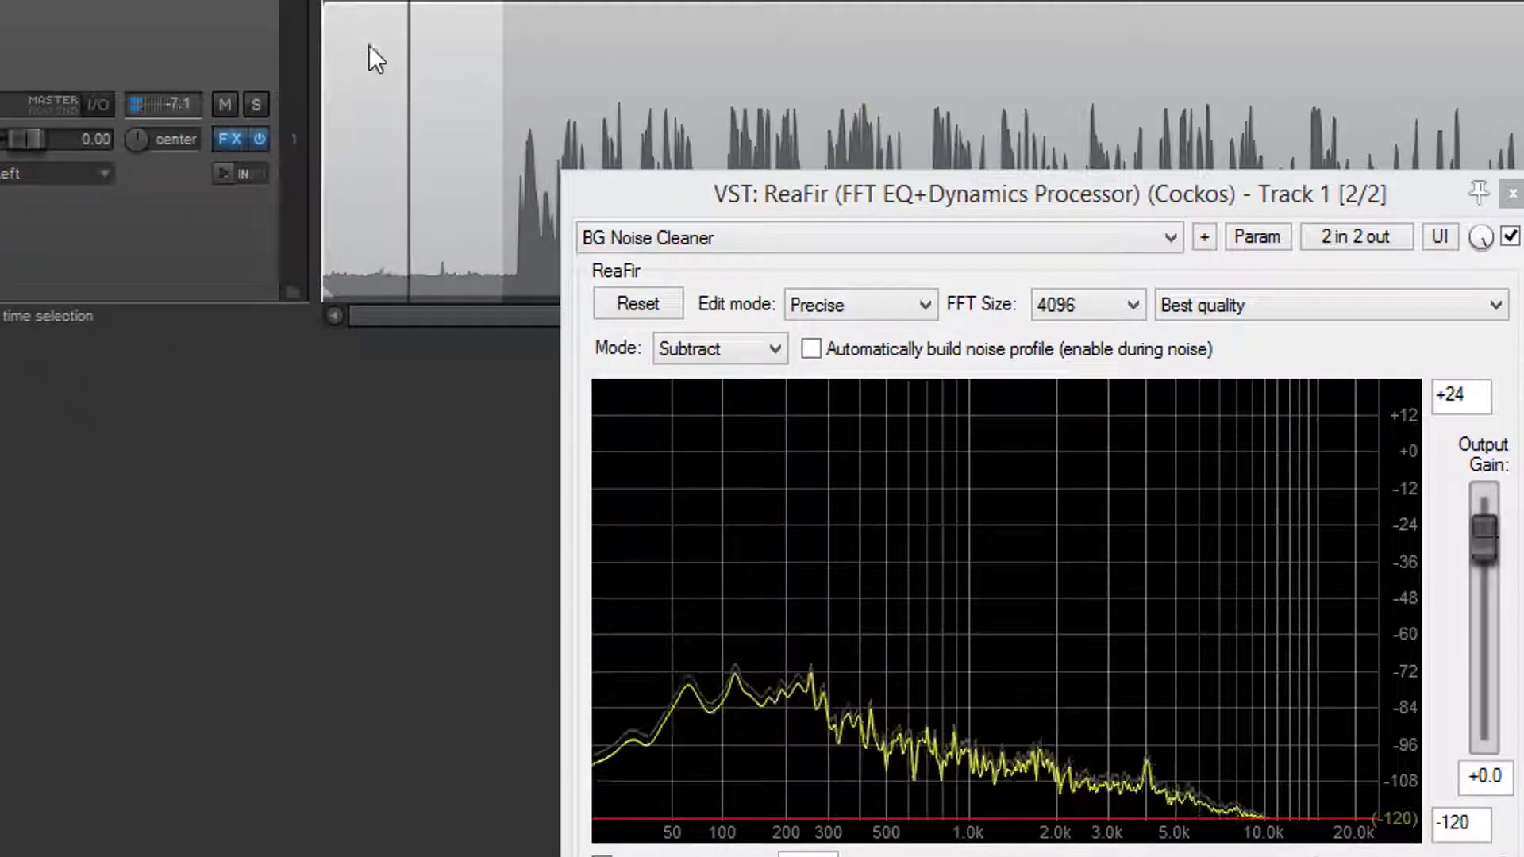
Build ReaFir's noise profile automatically while playing the noise-only time selection, and turn the automatic profile building off.
click(811, 349)
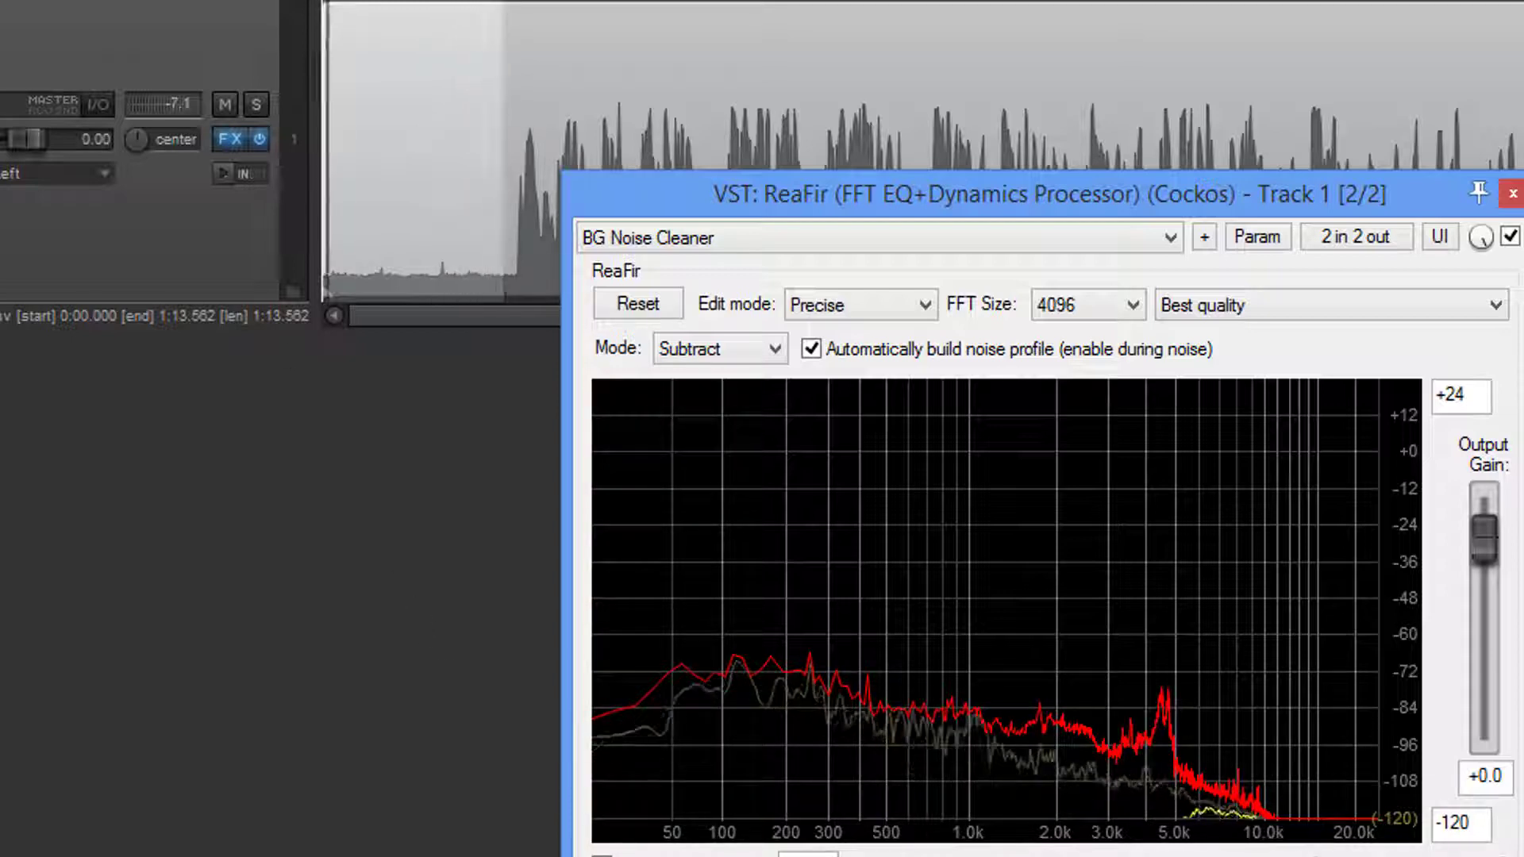
click(381, 849)
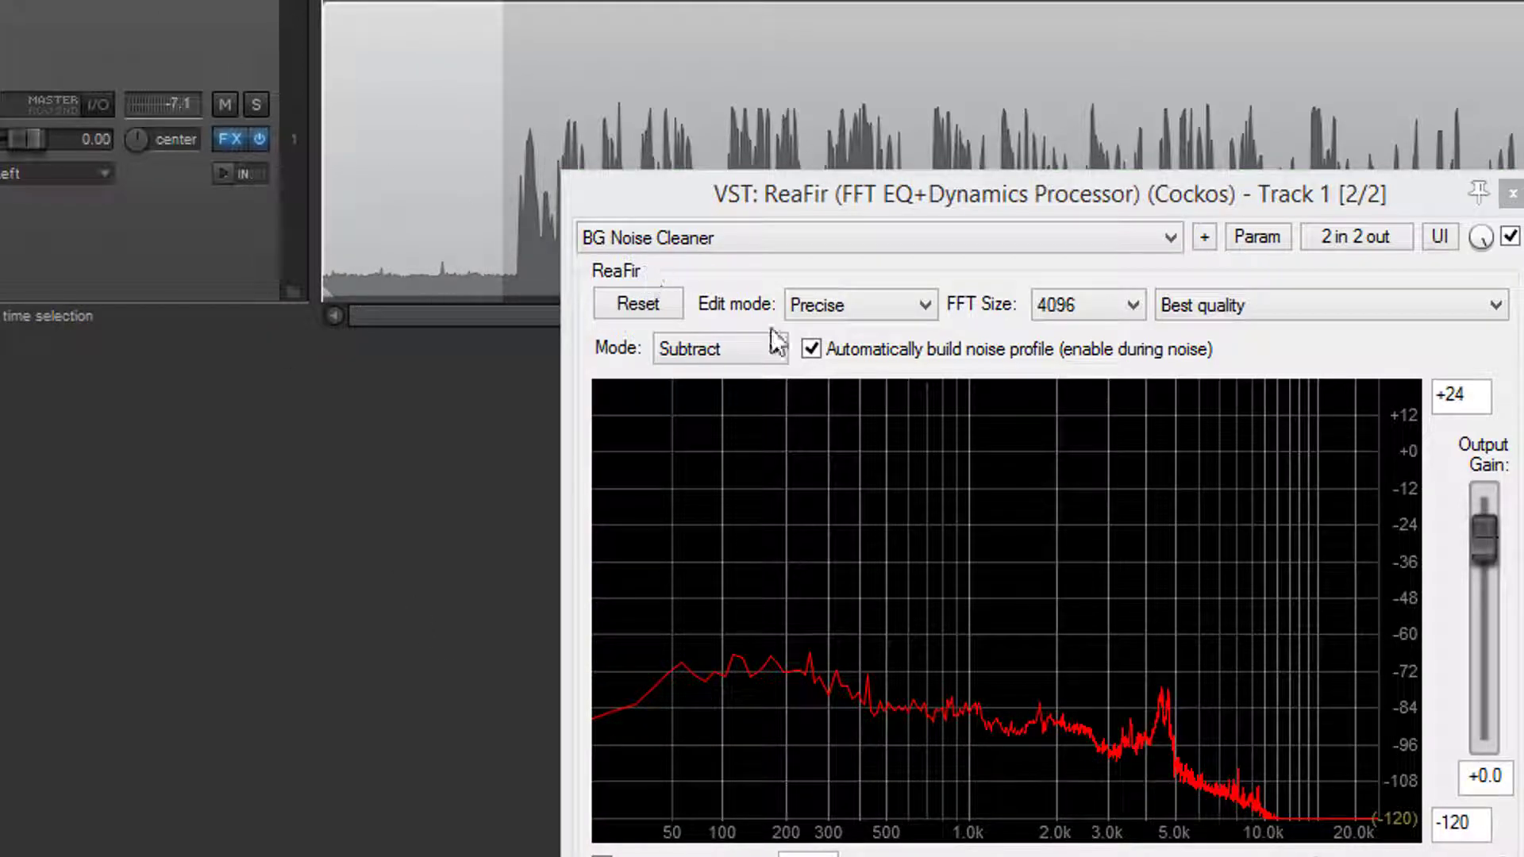
click(810, 347)
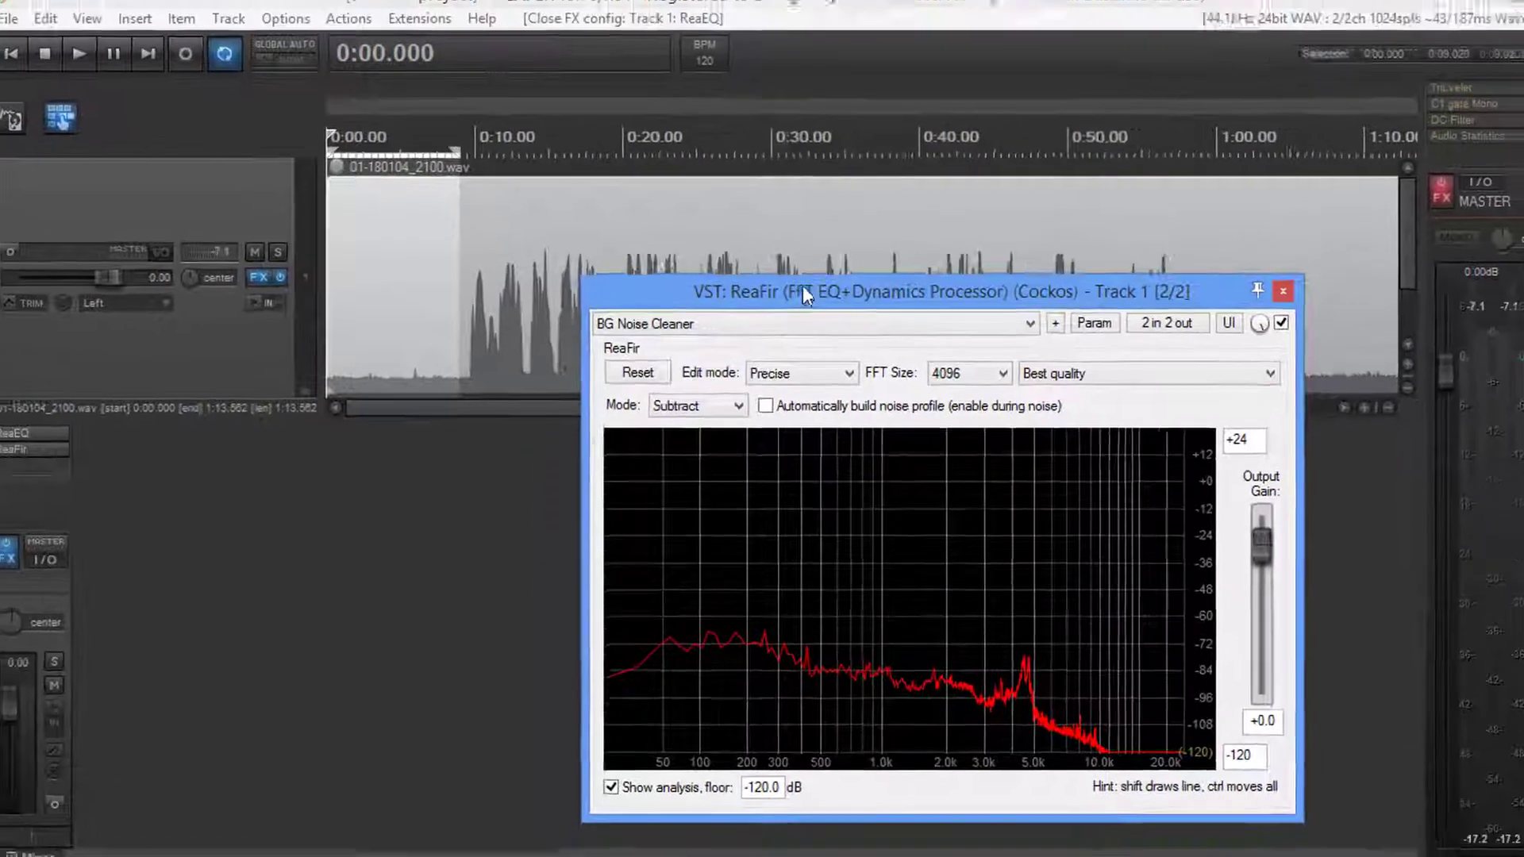
Lower ReaFir's entire noise-profile curve until its low-frequency peaks sit near -90 dB, and close the ReaFir window.
drag(802, 285, 766, 290)
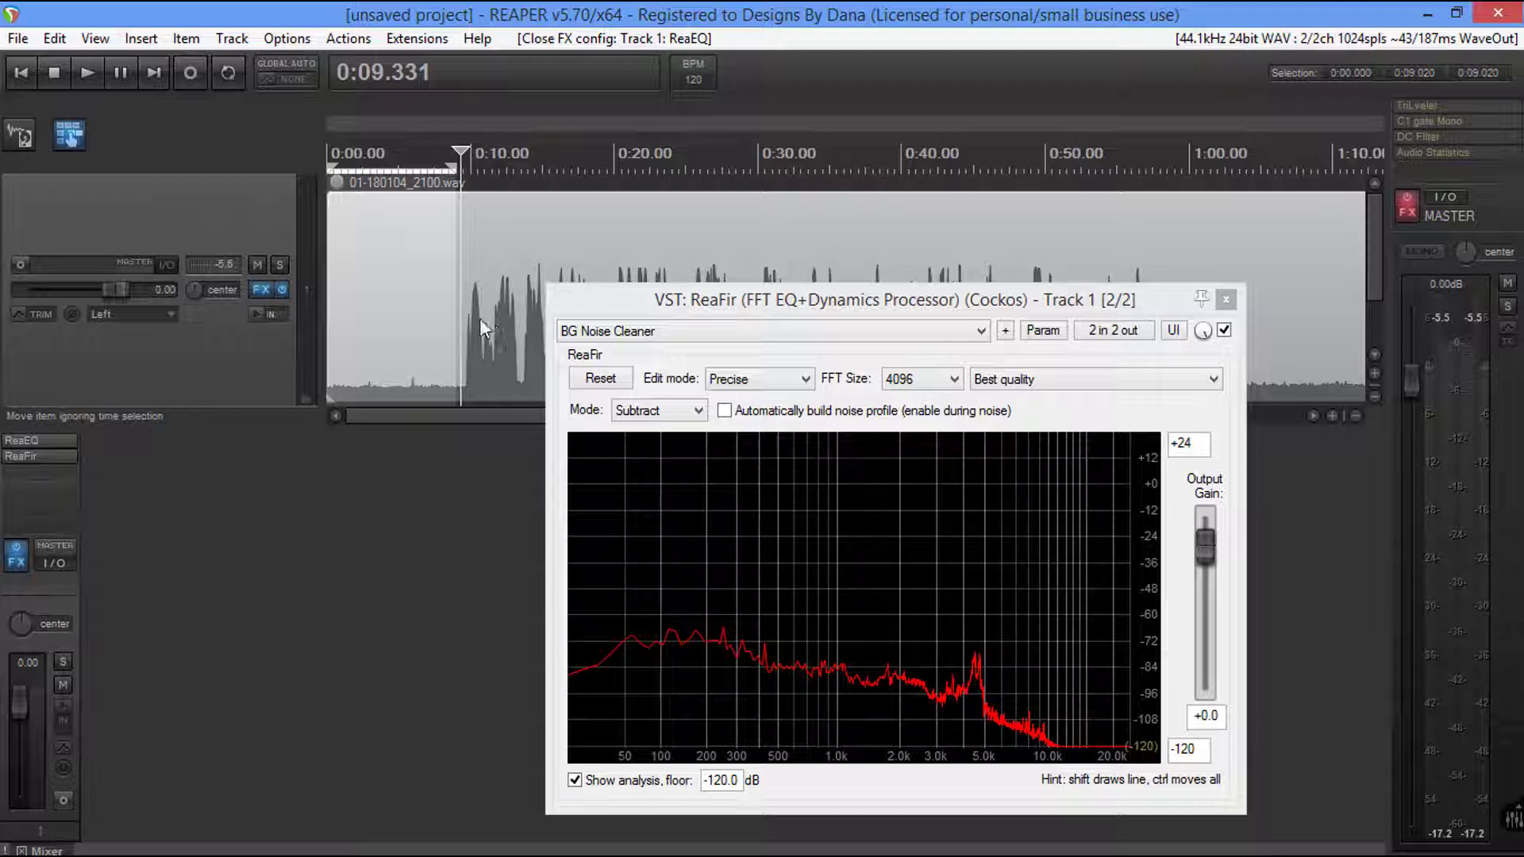
drag(727, 309, 664, 392)
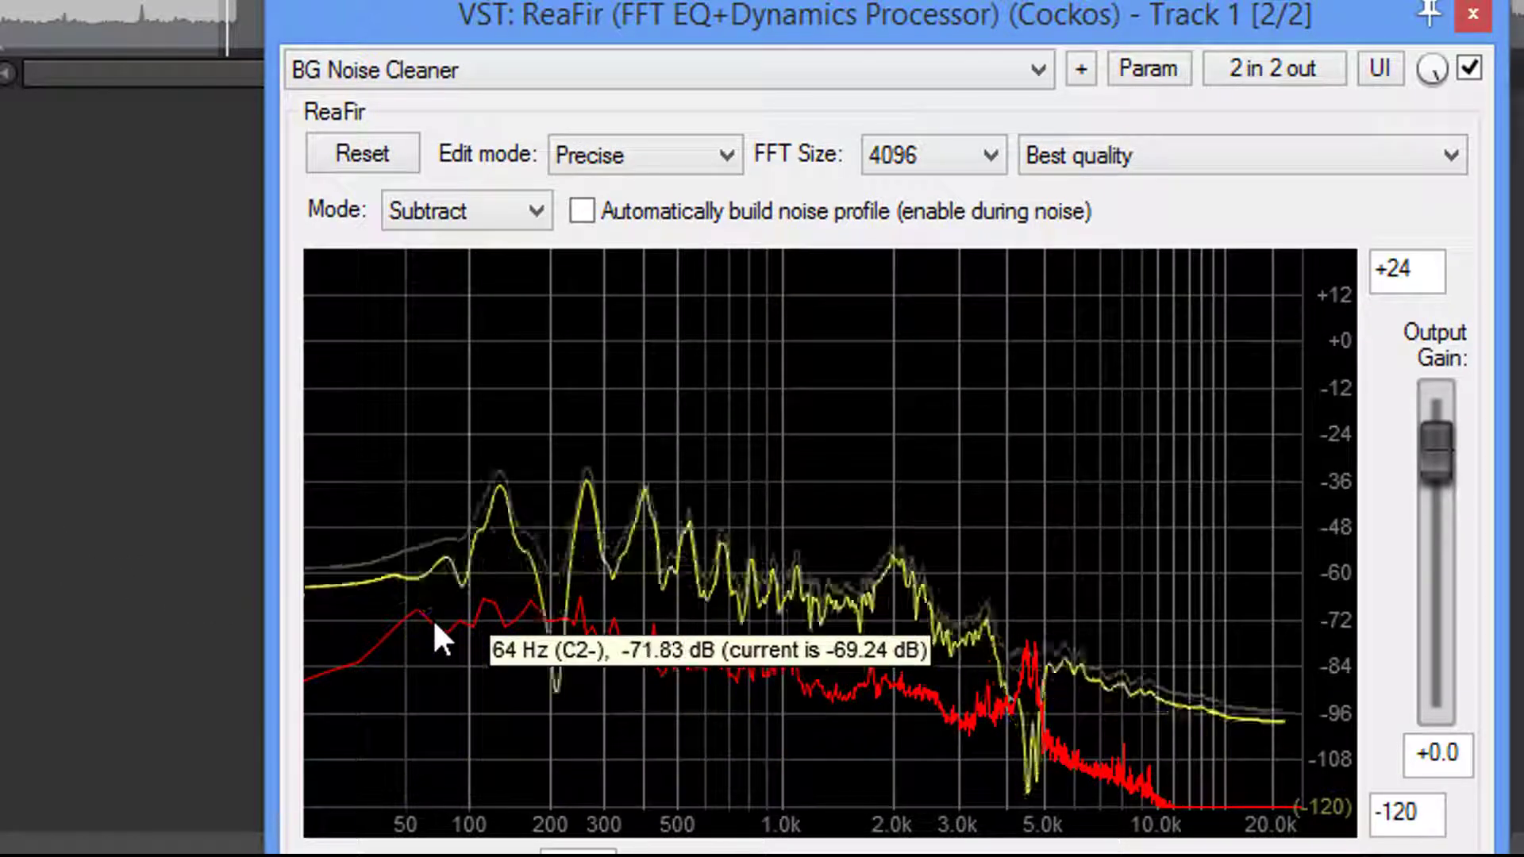
drag(434, 635, 431, 700)
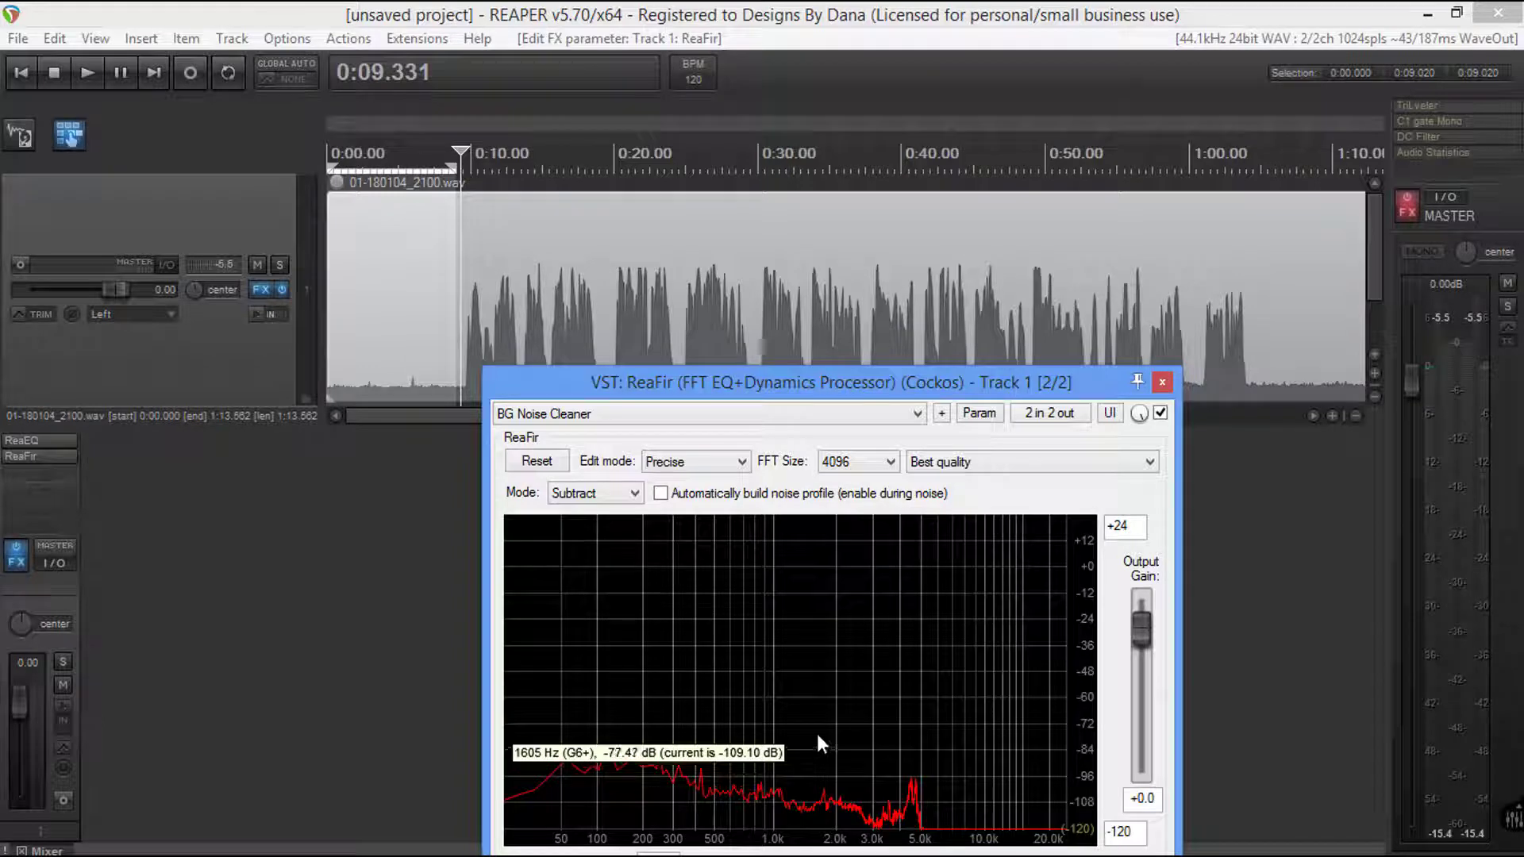
click(1162, 383)
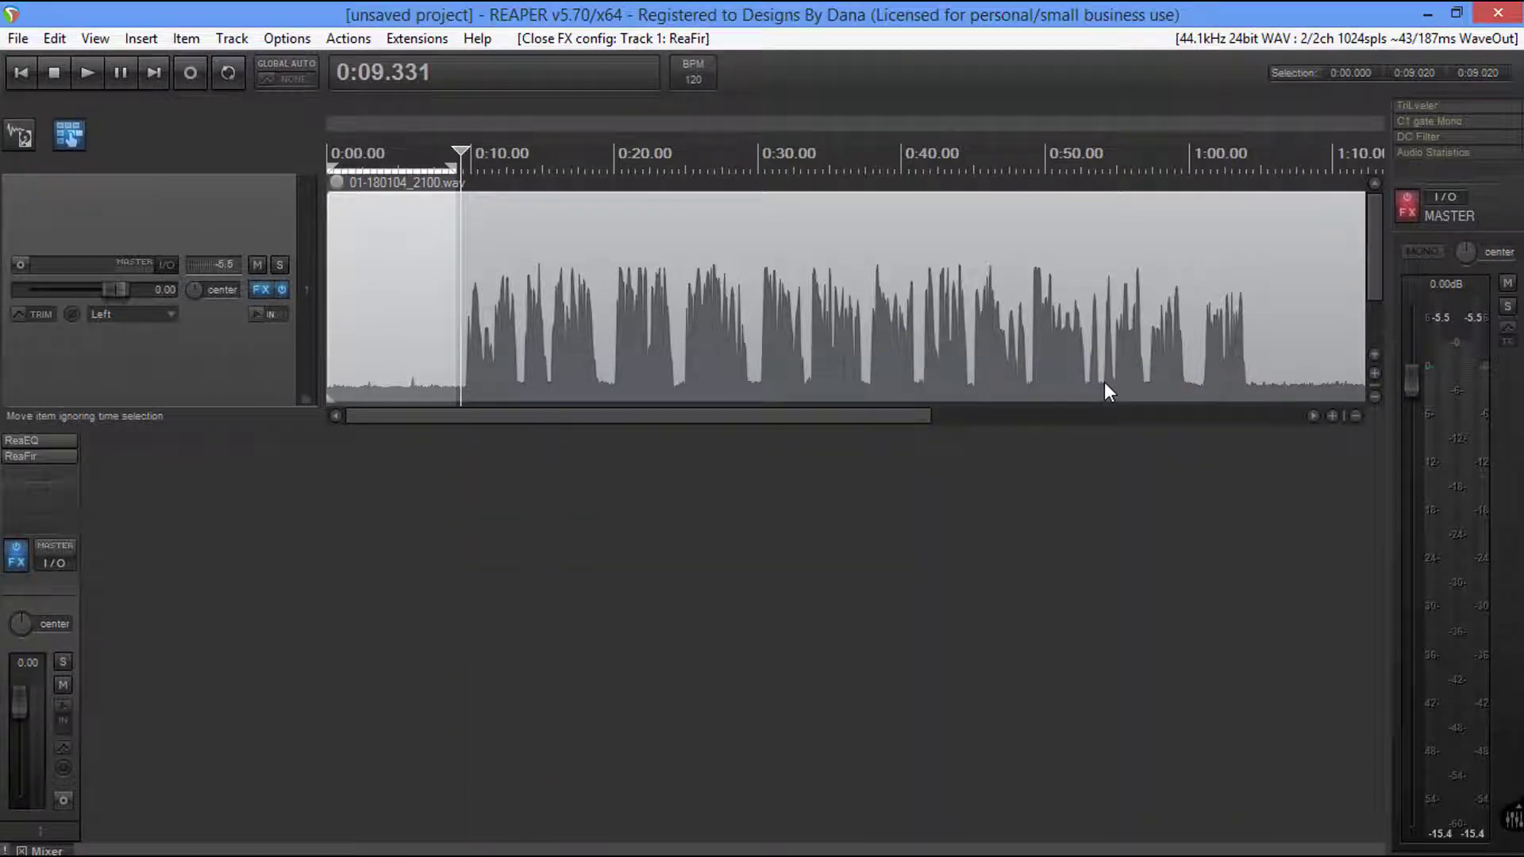
Open the audio item 01-180104_2100.wav from the REAPER track in Audacity as the external editor.
click(825, 349)
right_click(826, 349)
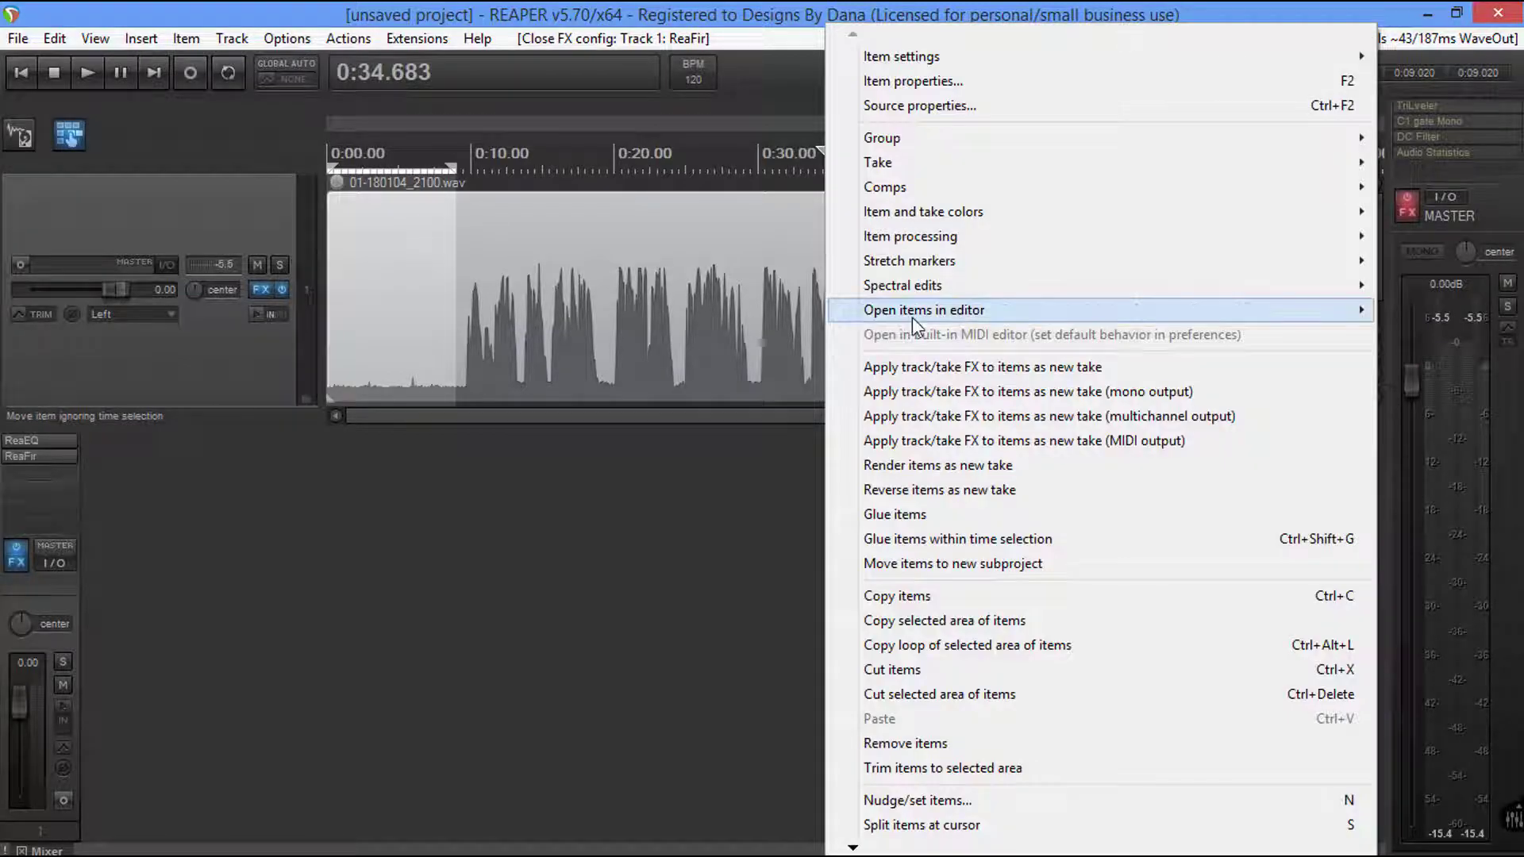
mouse_move(912, 316)
click(548, 306)
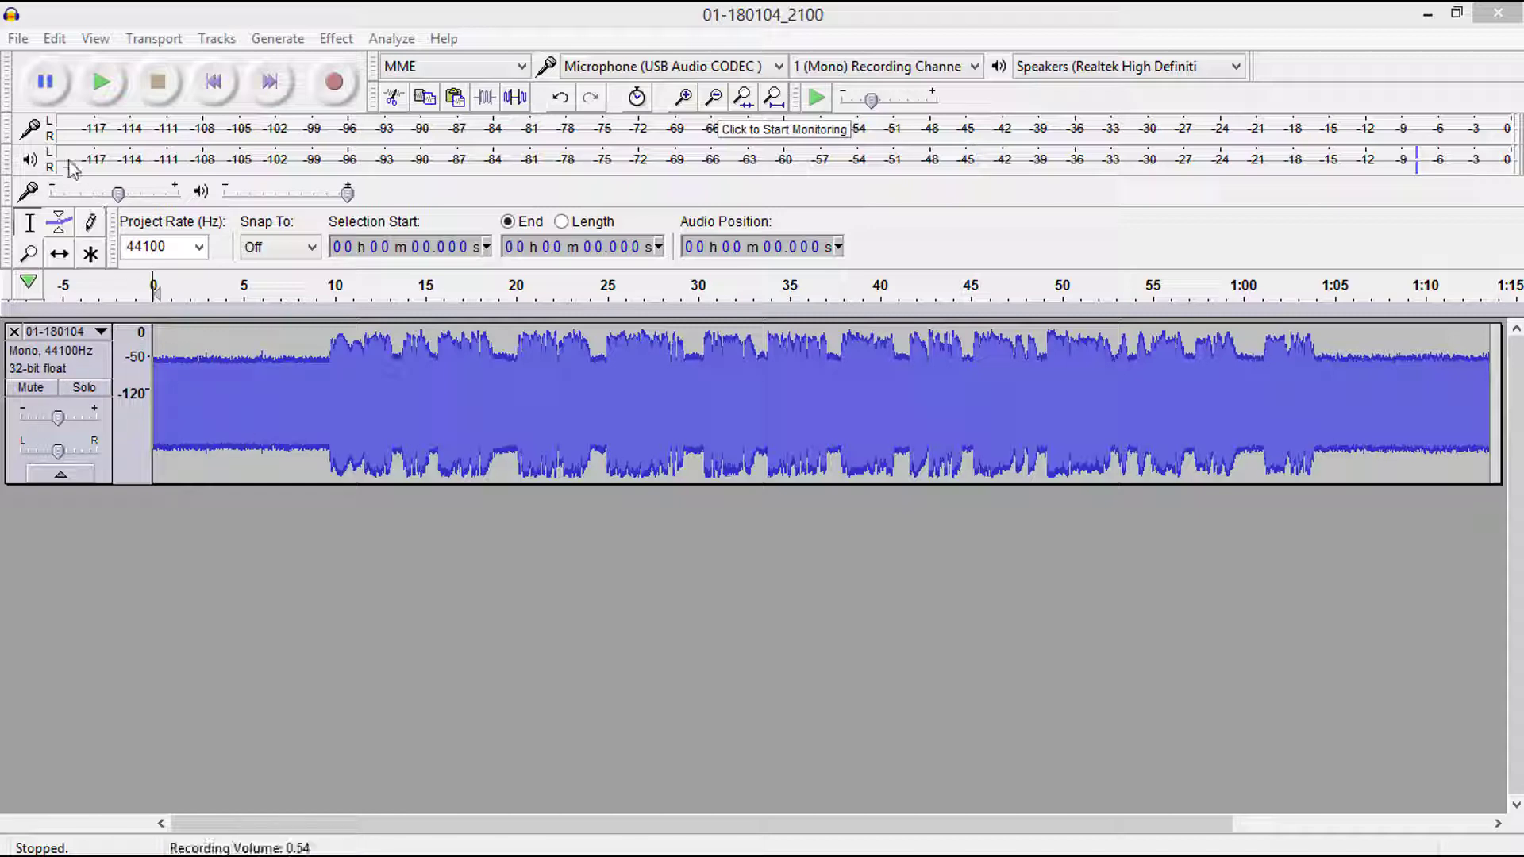
Select the room noise at the start of the clip from 1.475 s to 6.023 s and play it to check its level.
click(17, 40)
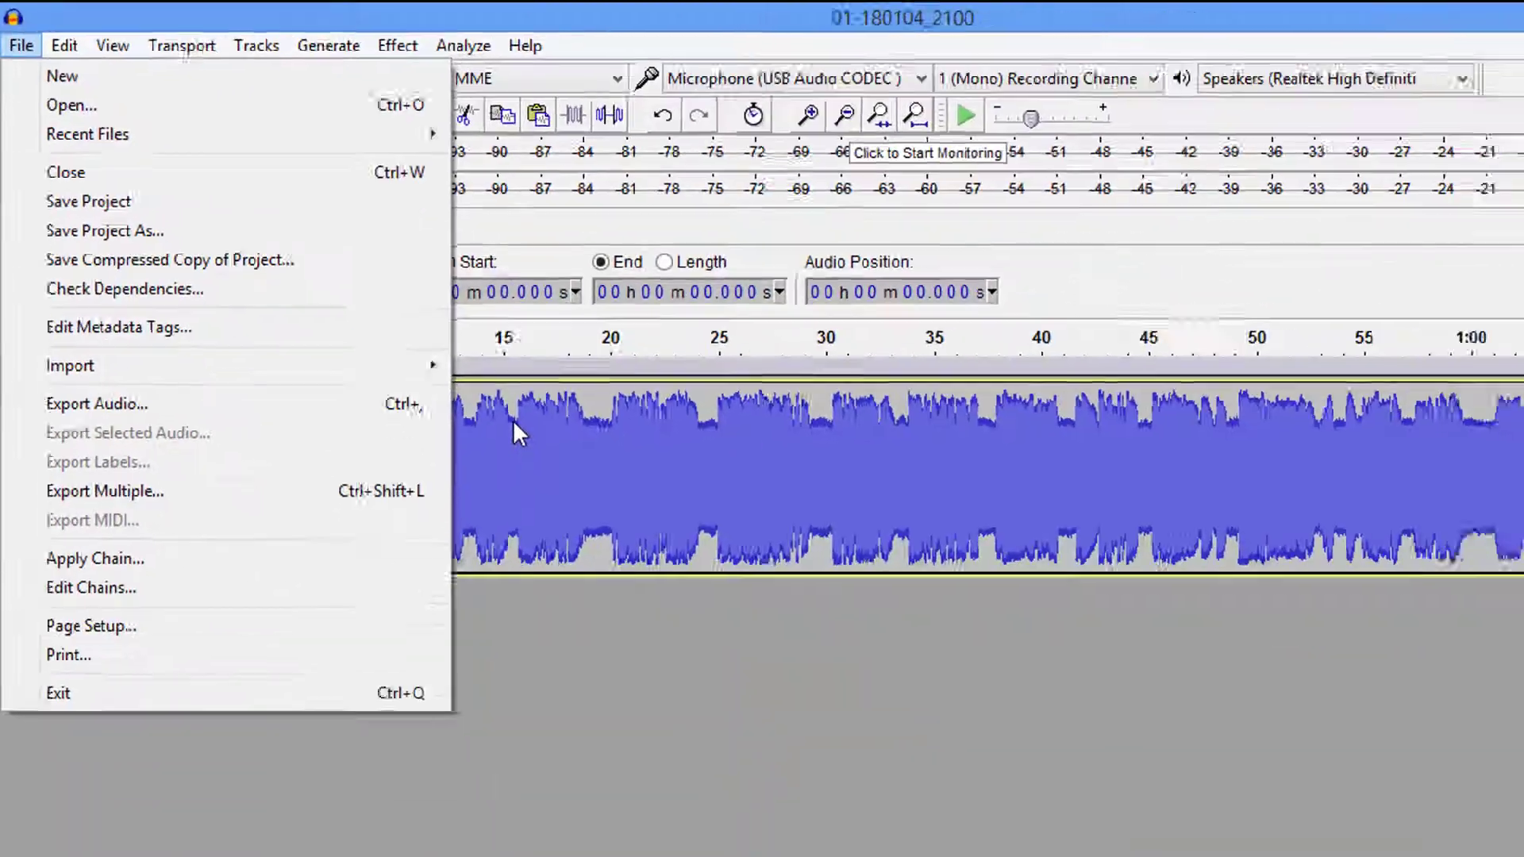
click(433, 355)
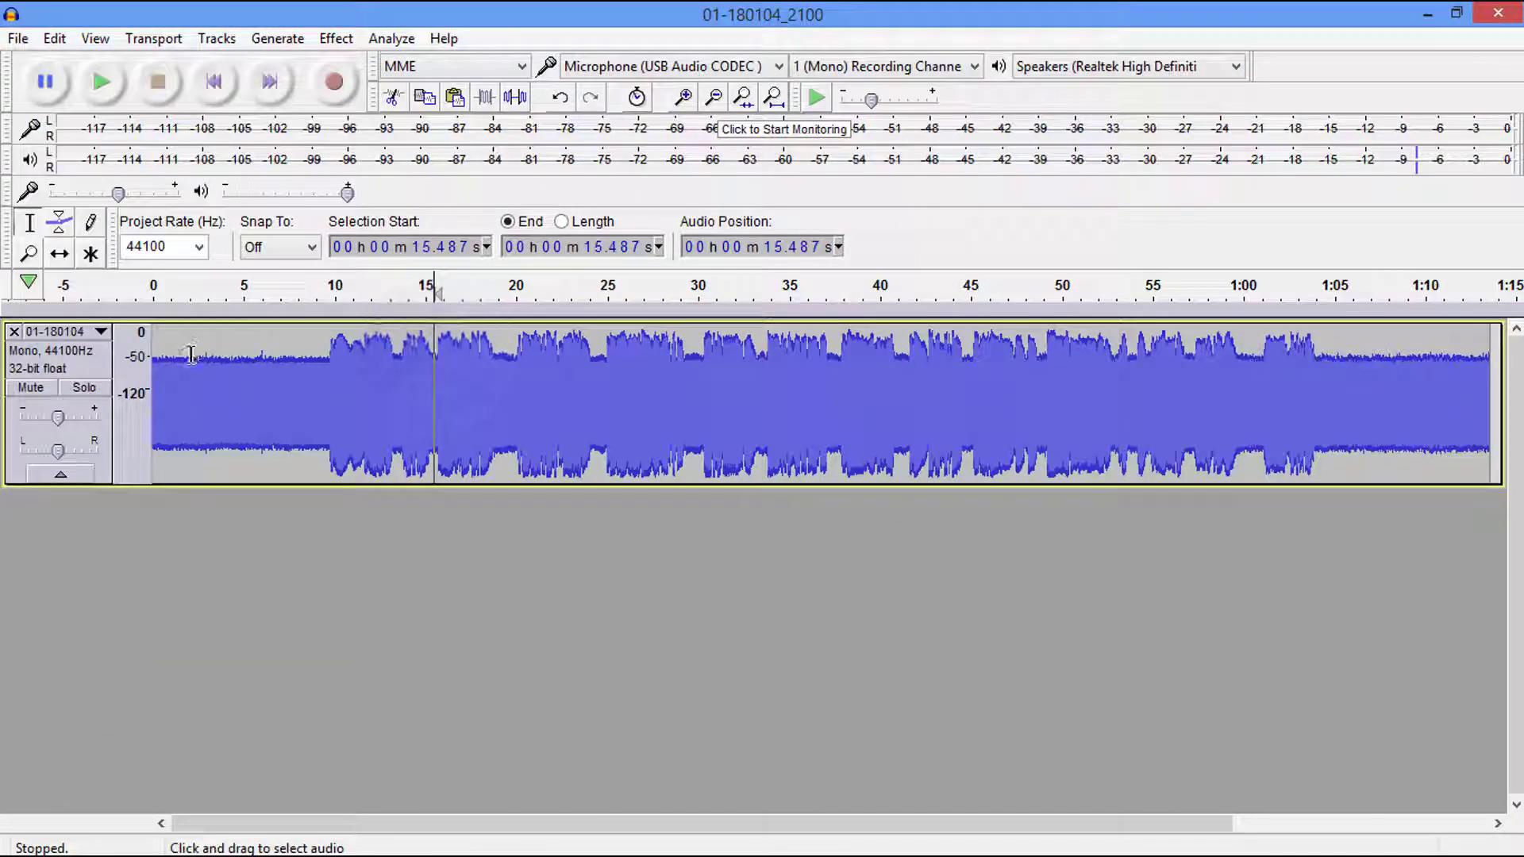
drag(180, 358, 262, 359)
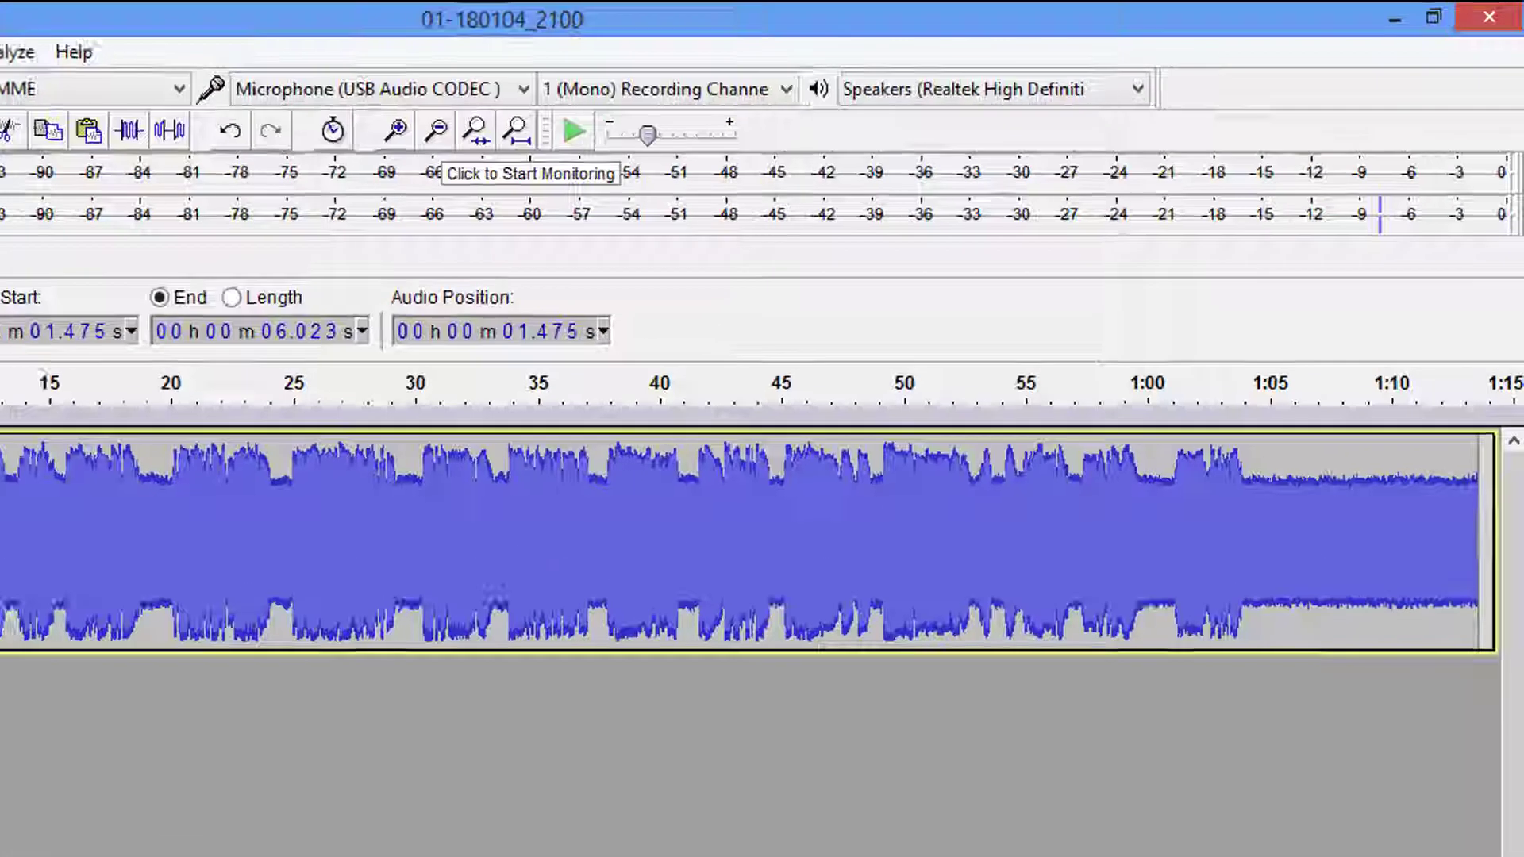
click(101, 82)
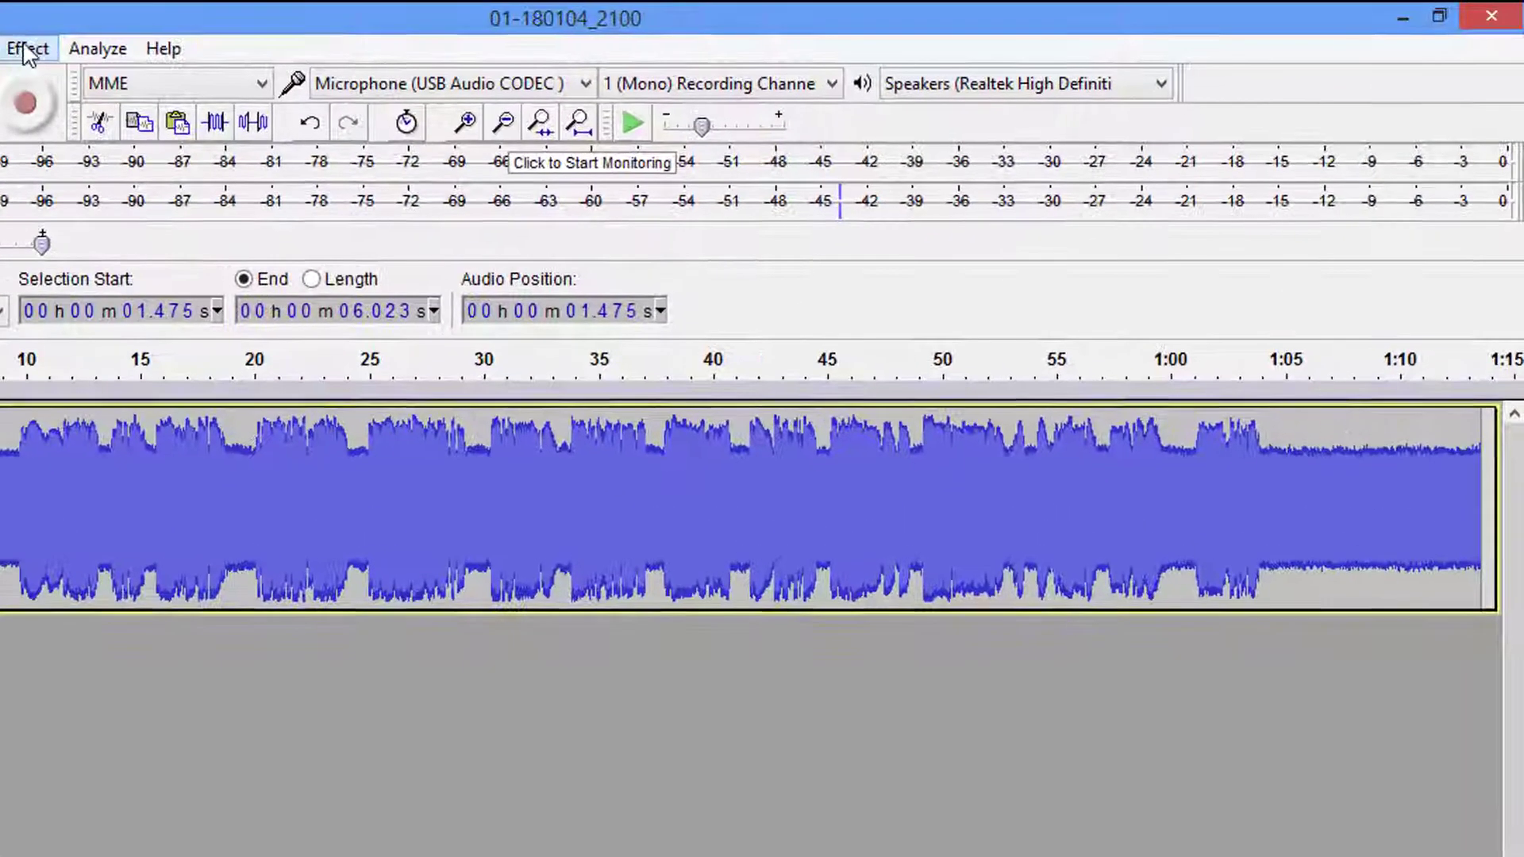
Capture a Noise Reduction noise profile from the selected stretch of room noise.
click(28, 50)
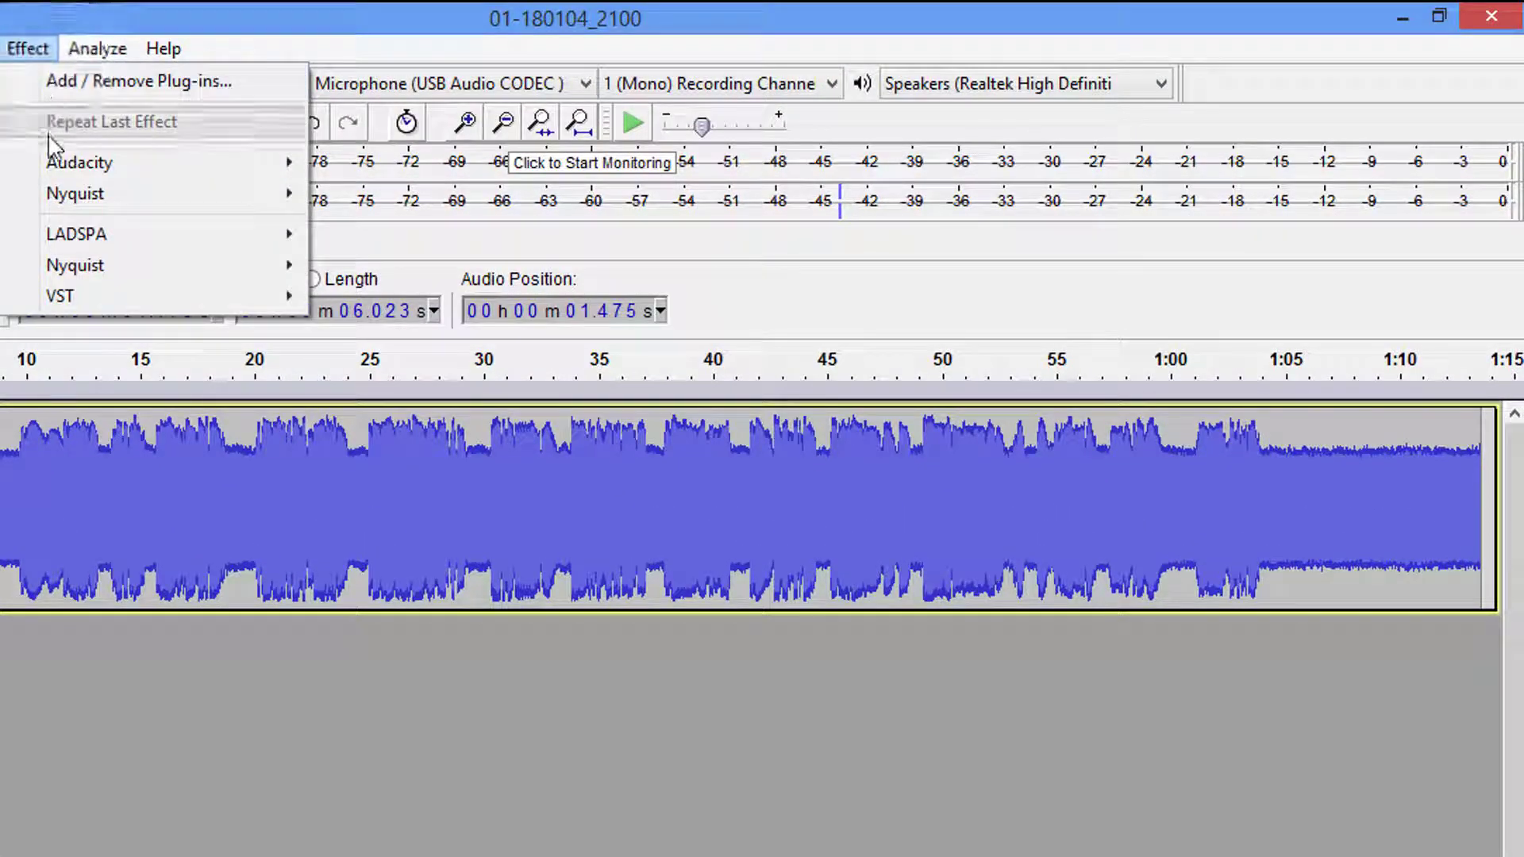
mouse_move(64, 163)
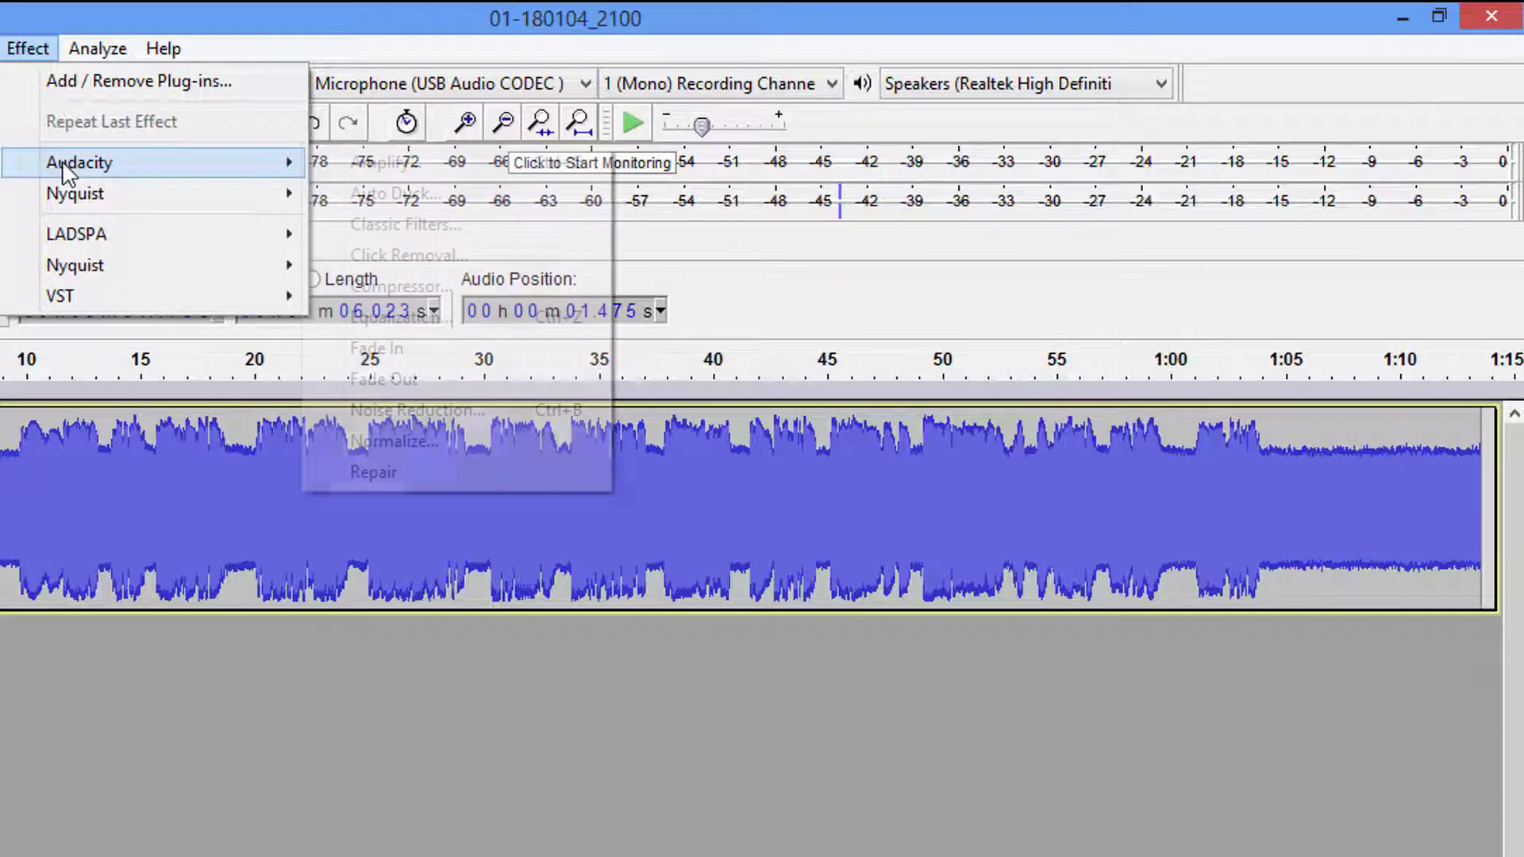
click(390, 410)
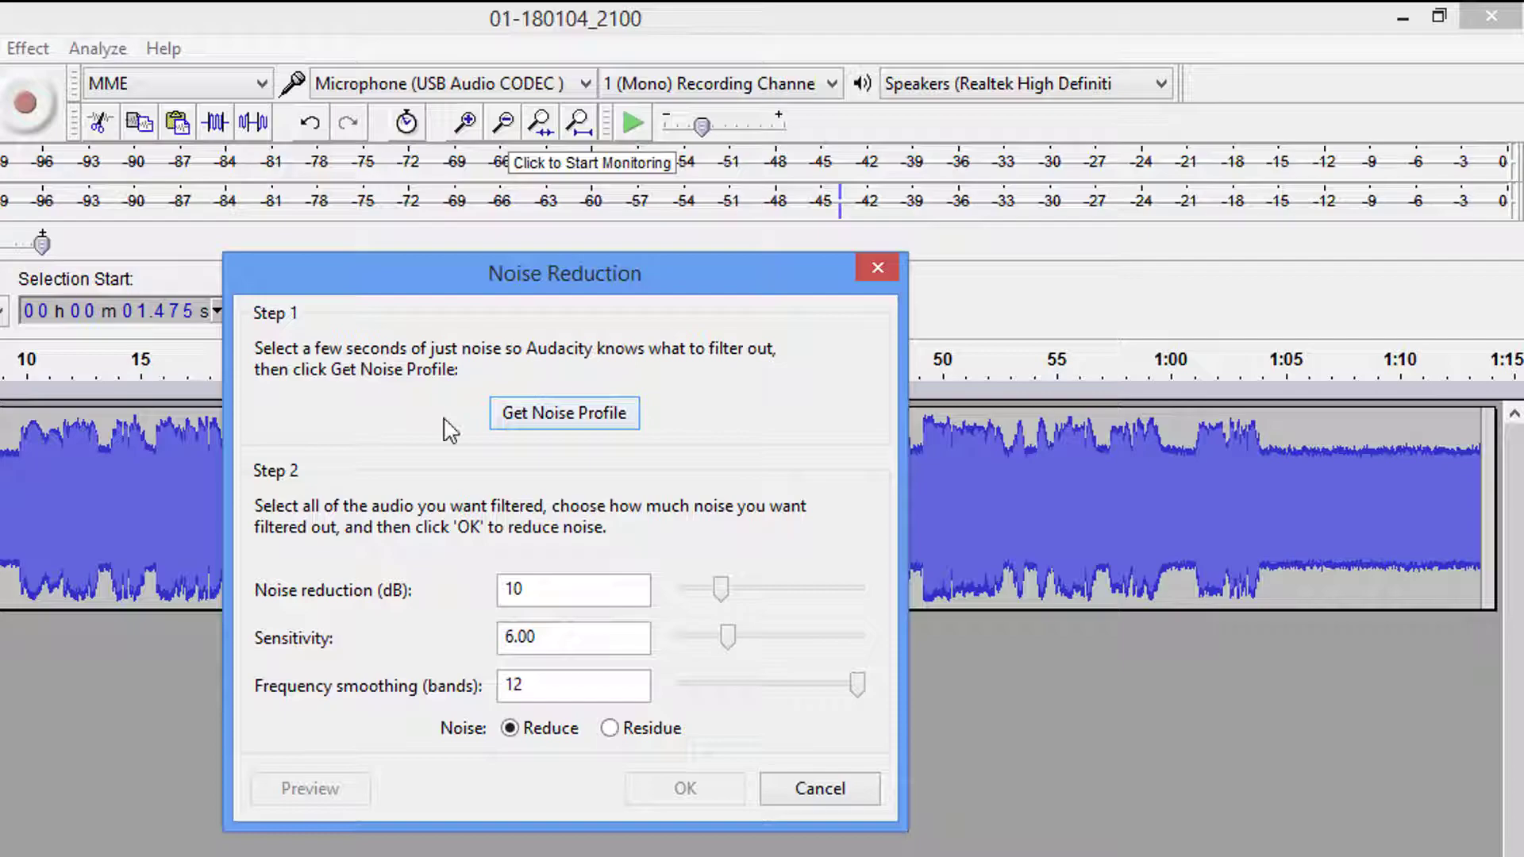
click(567, 414)
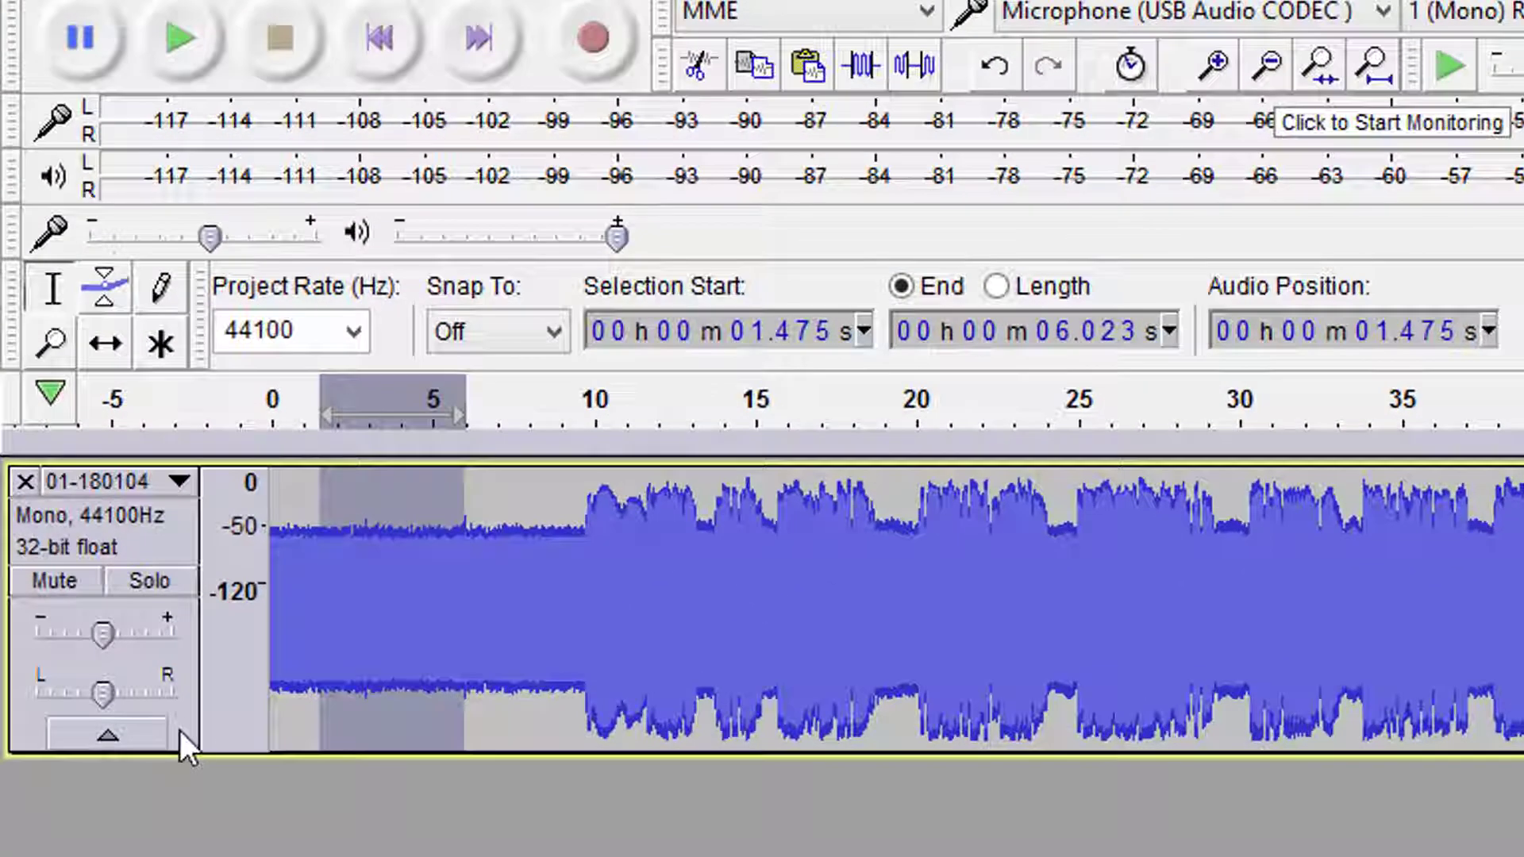
Apply Noise Reduction to the entire track with 10 dB reduction, sensitivity 6.00 and 12 frequency smoothing bands.
click(181, 729)
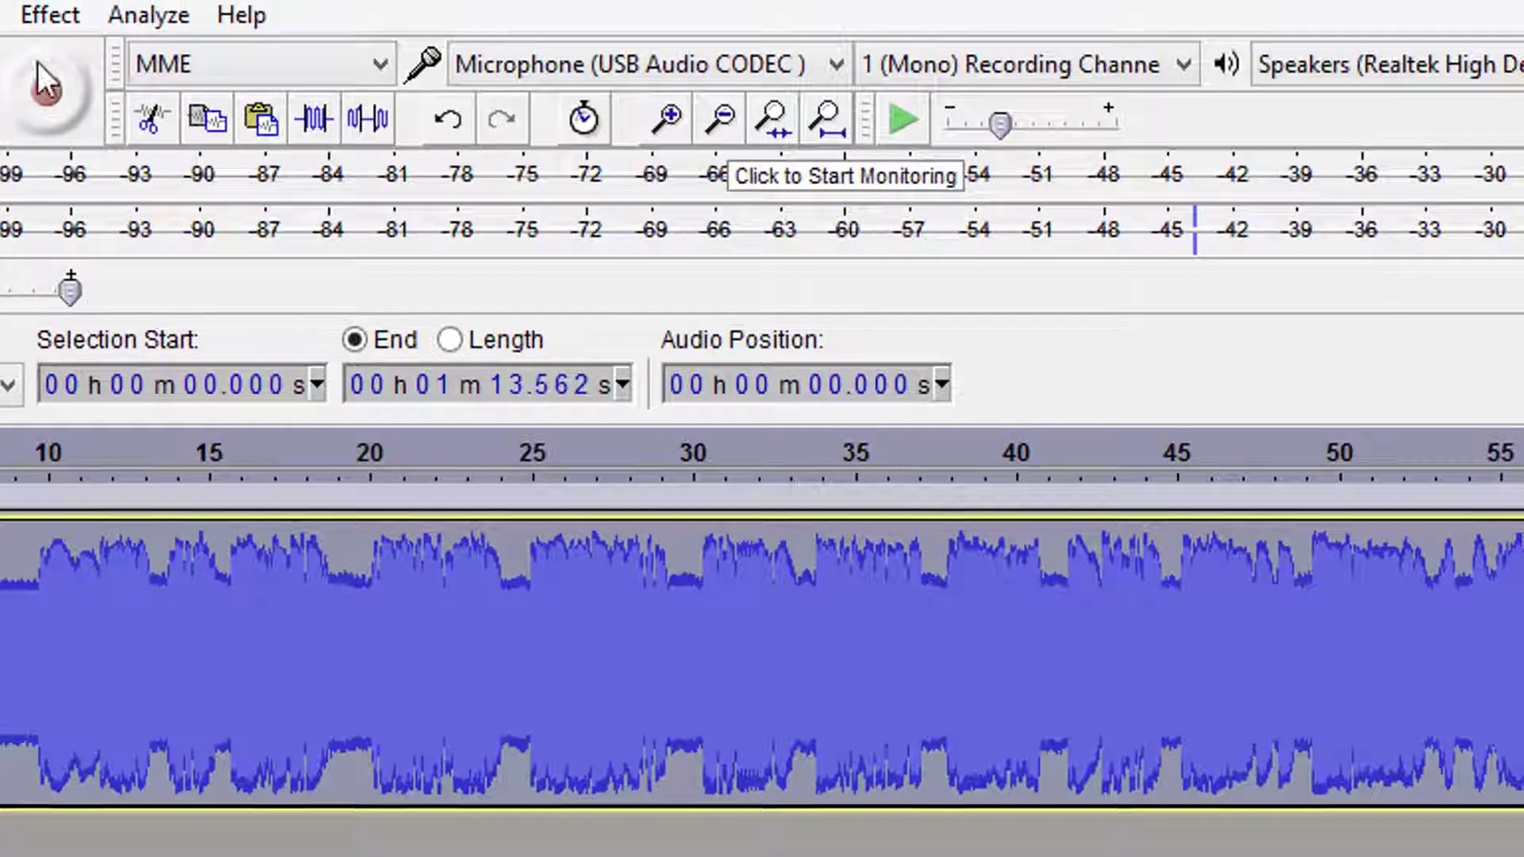
click(71, 26)
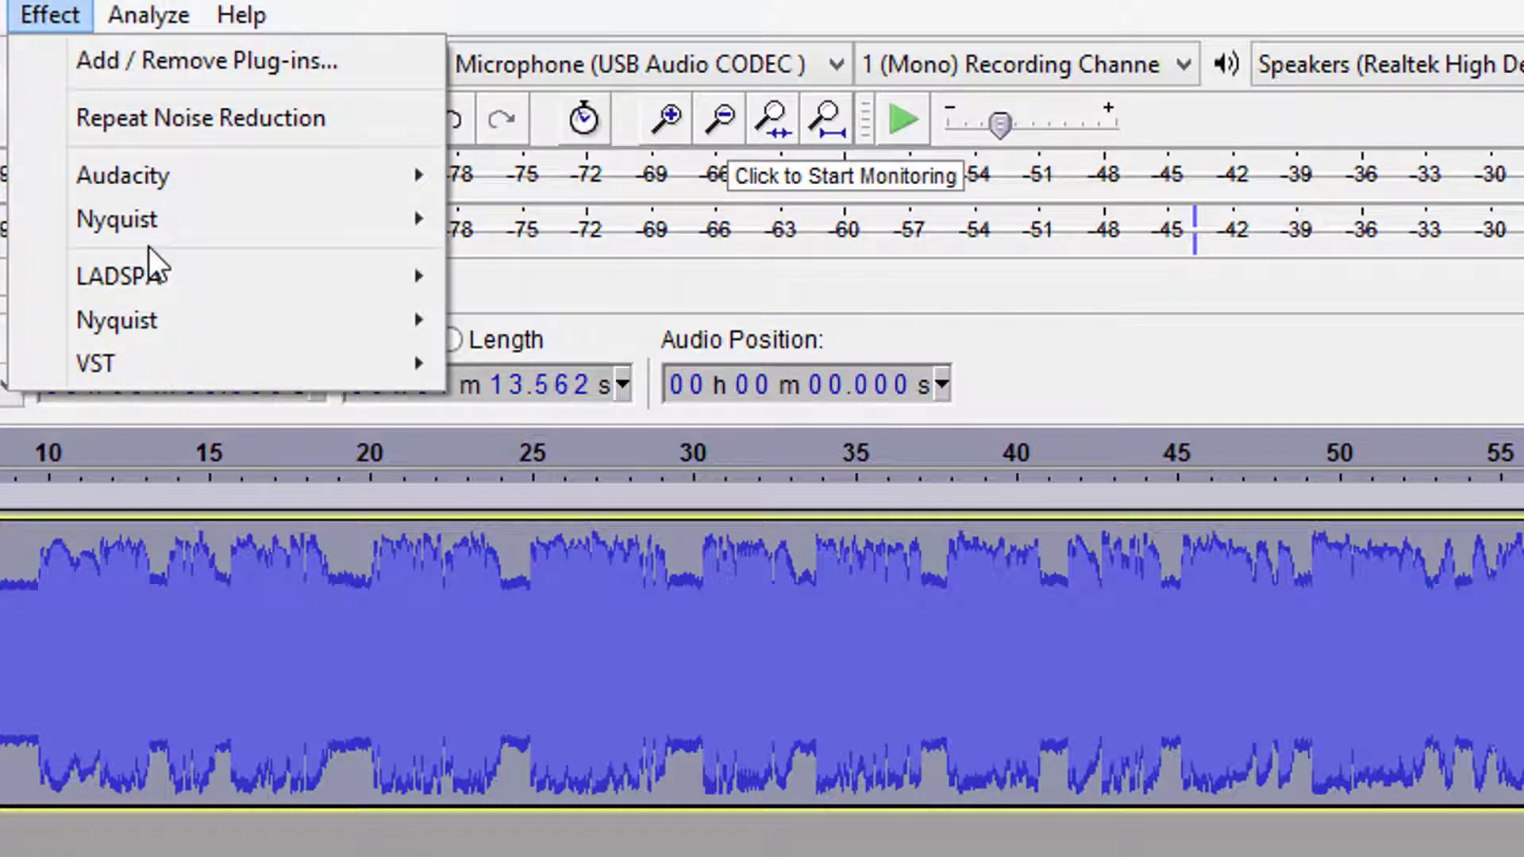
mouse_move(244, 176)
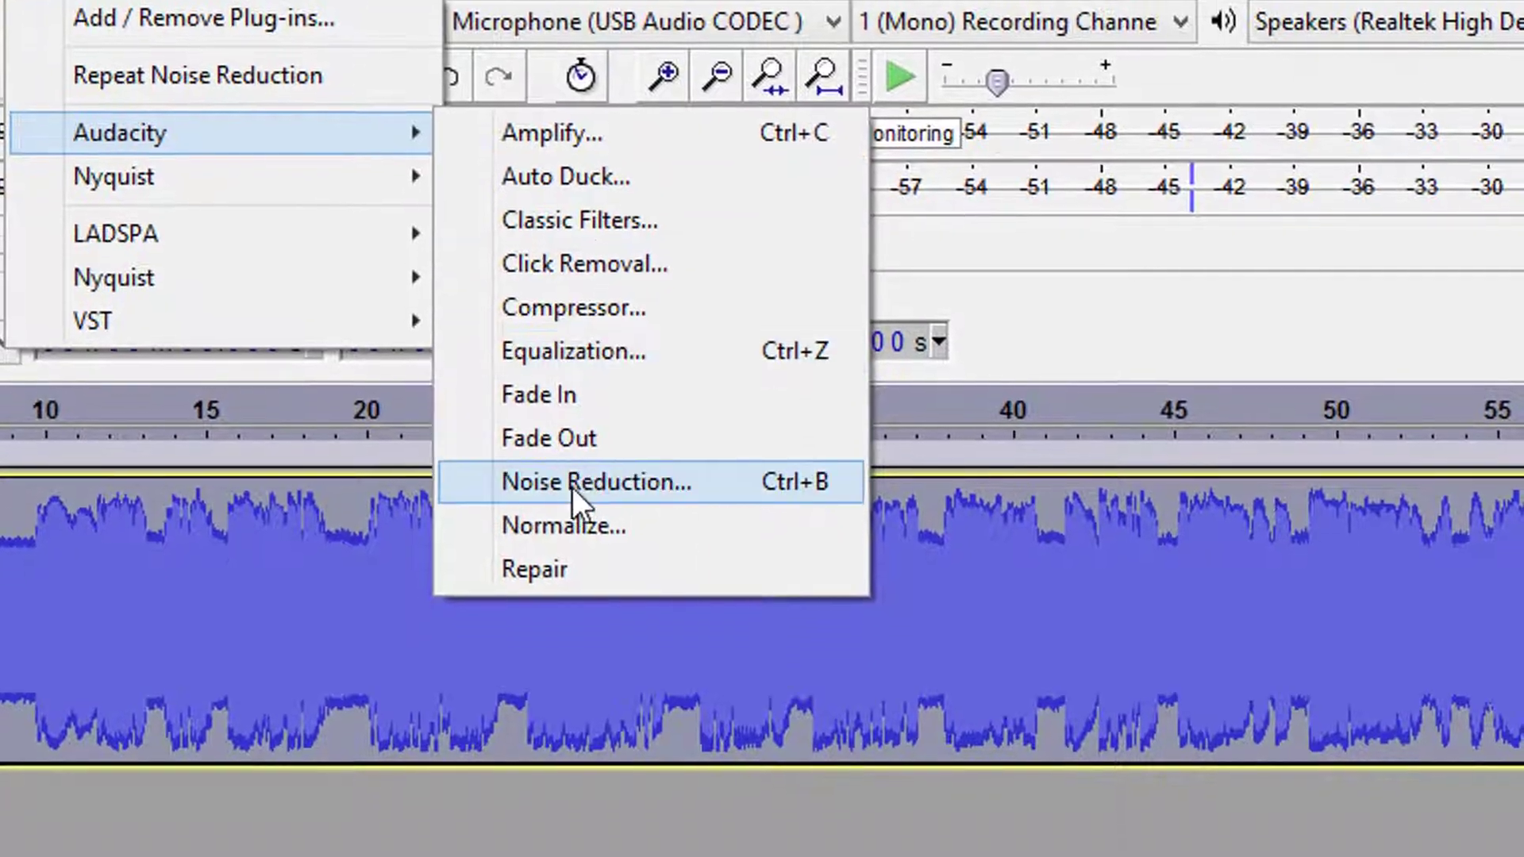
click(595, 523)
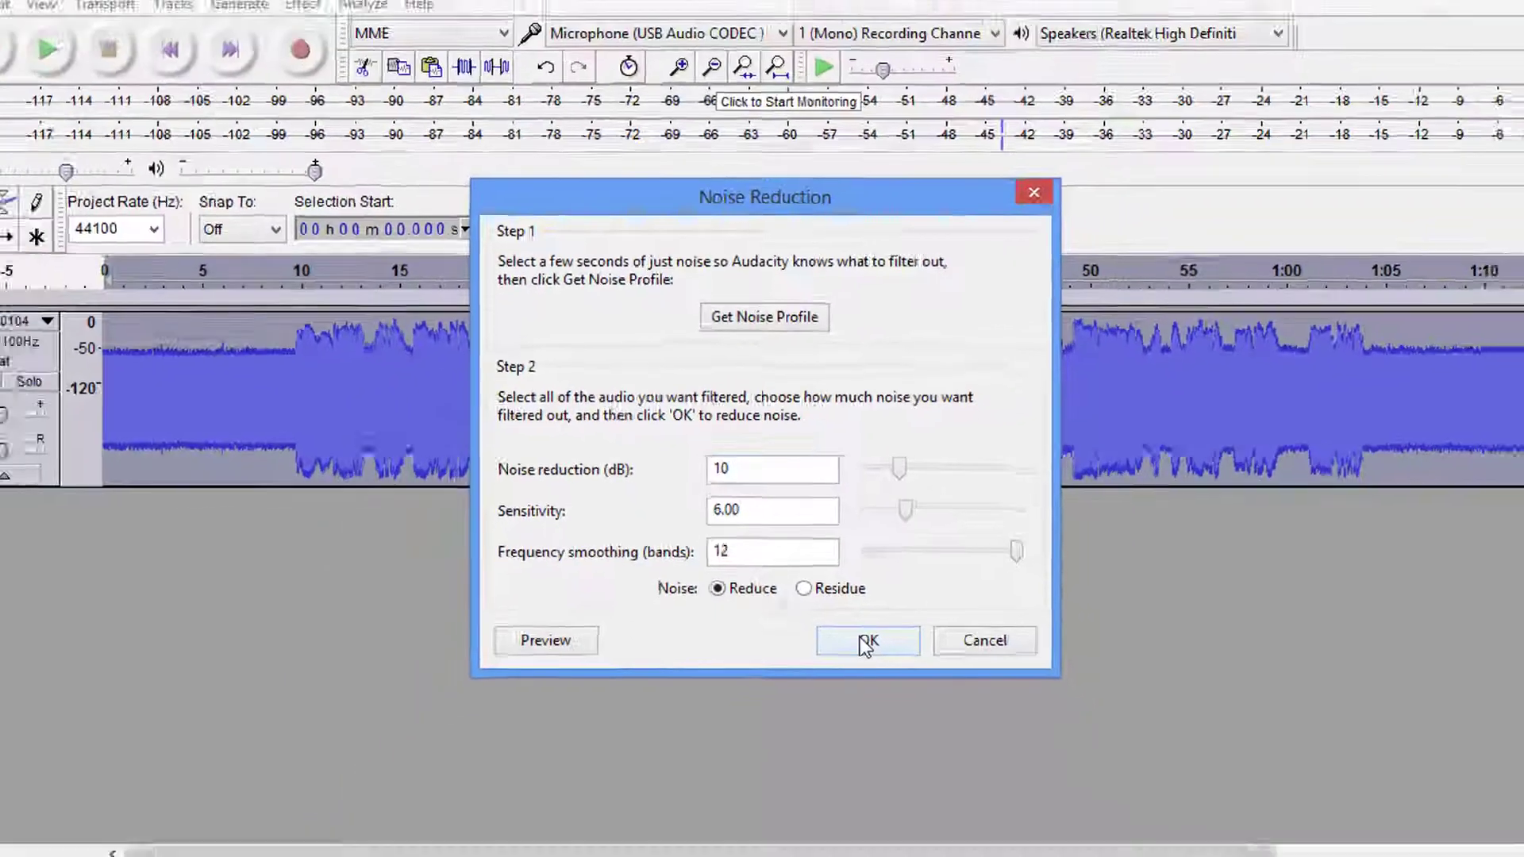
click(954, 757)
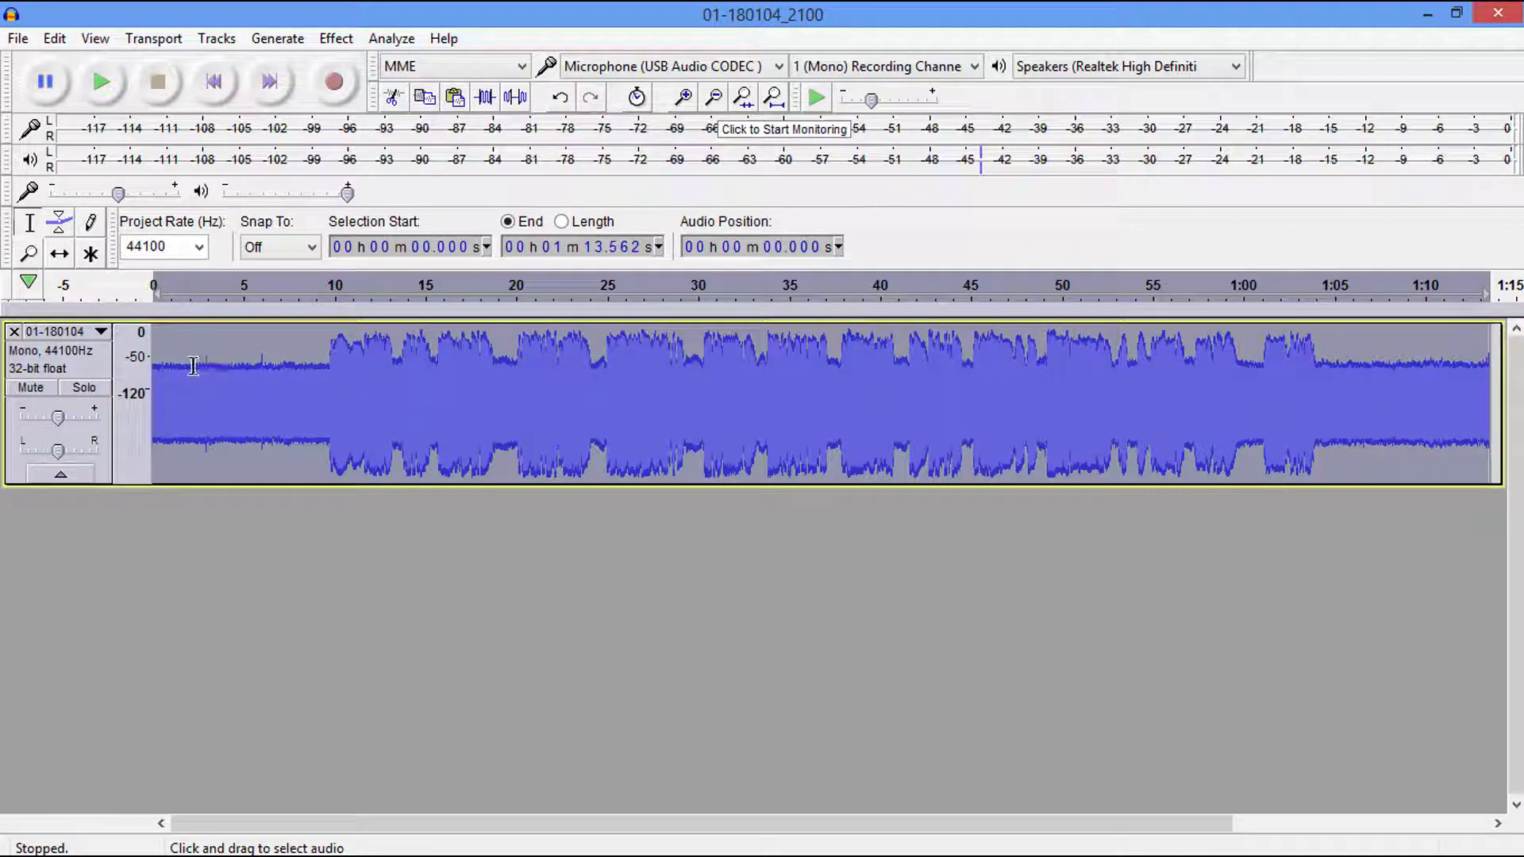
Select the opening room noise from 3.196 s to 5.715 s and play it to check its level after noise reduction.
drag(212, 397, 255, 397)
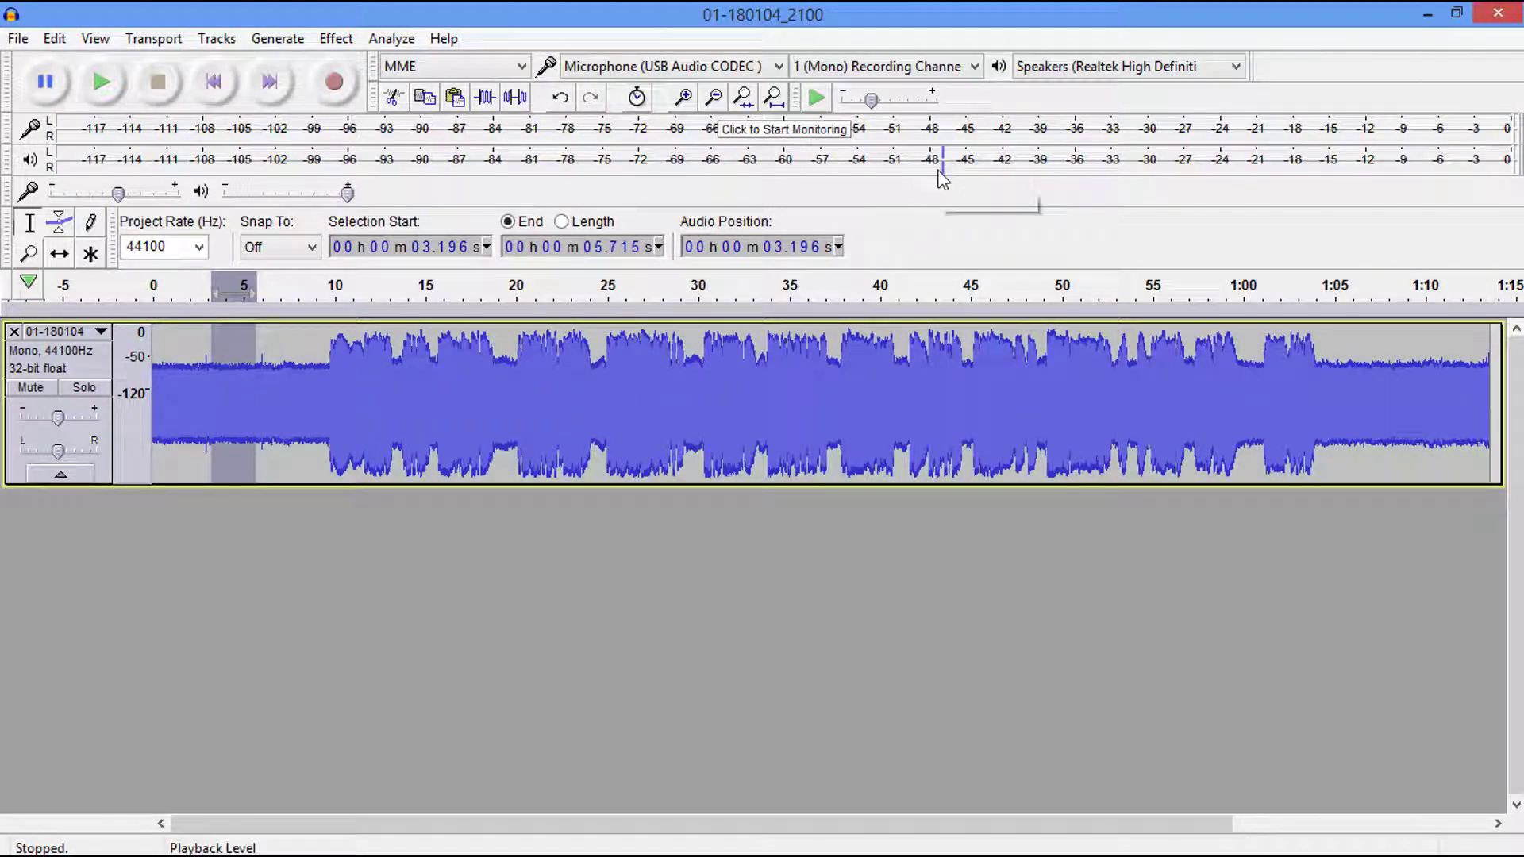
click(103, 82)
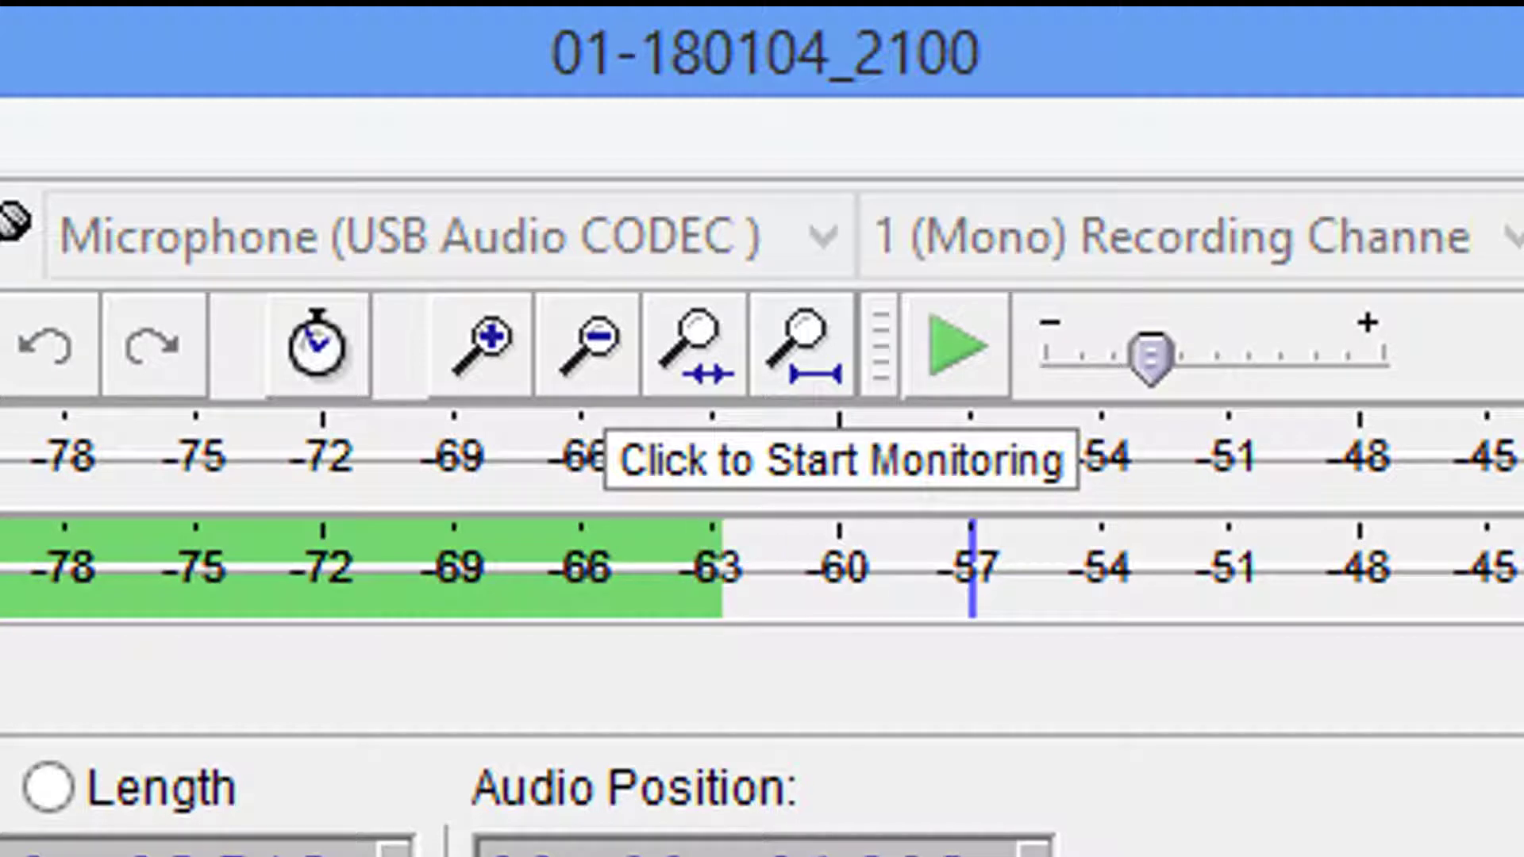
key(space)
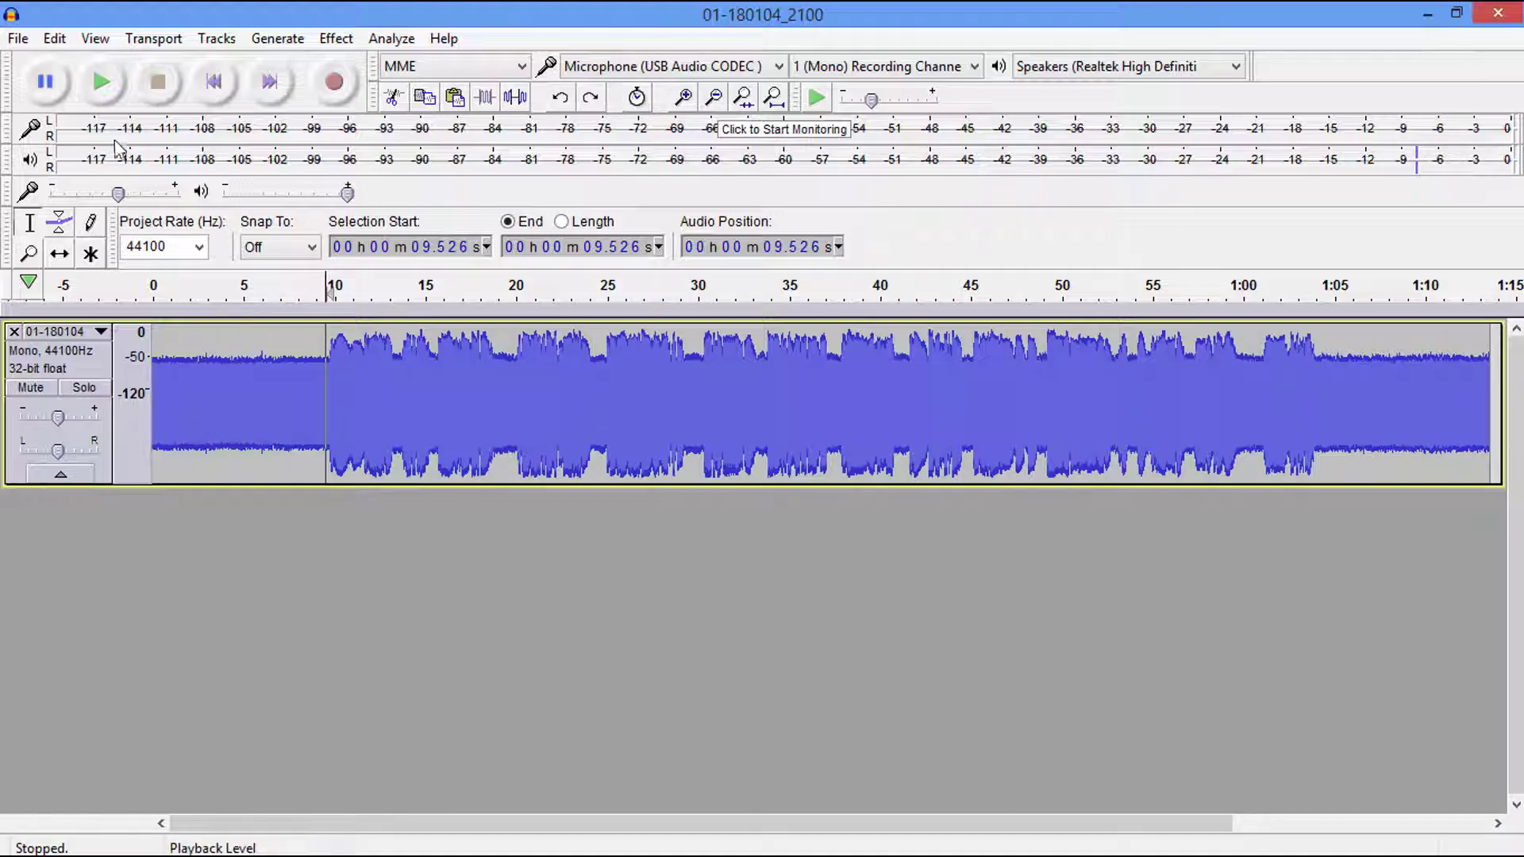
Export the audio as the MP3 file 01-180104_2100 at a constant 128 kbps in mono, accepting the metadata.
click(17, 38)
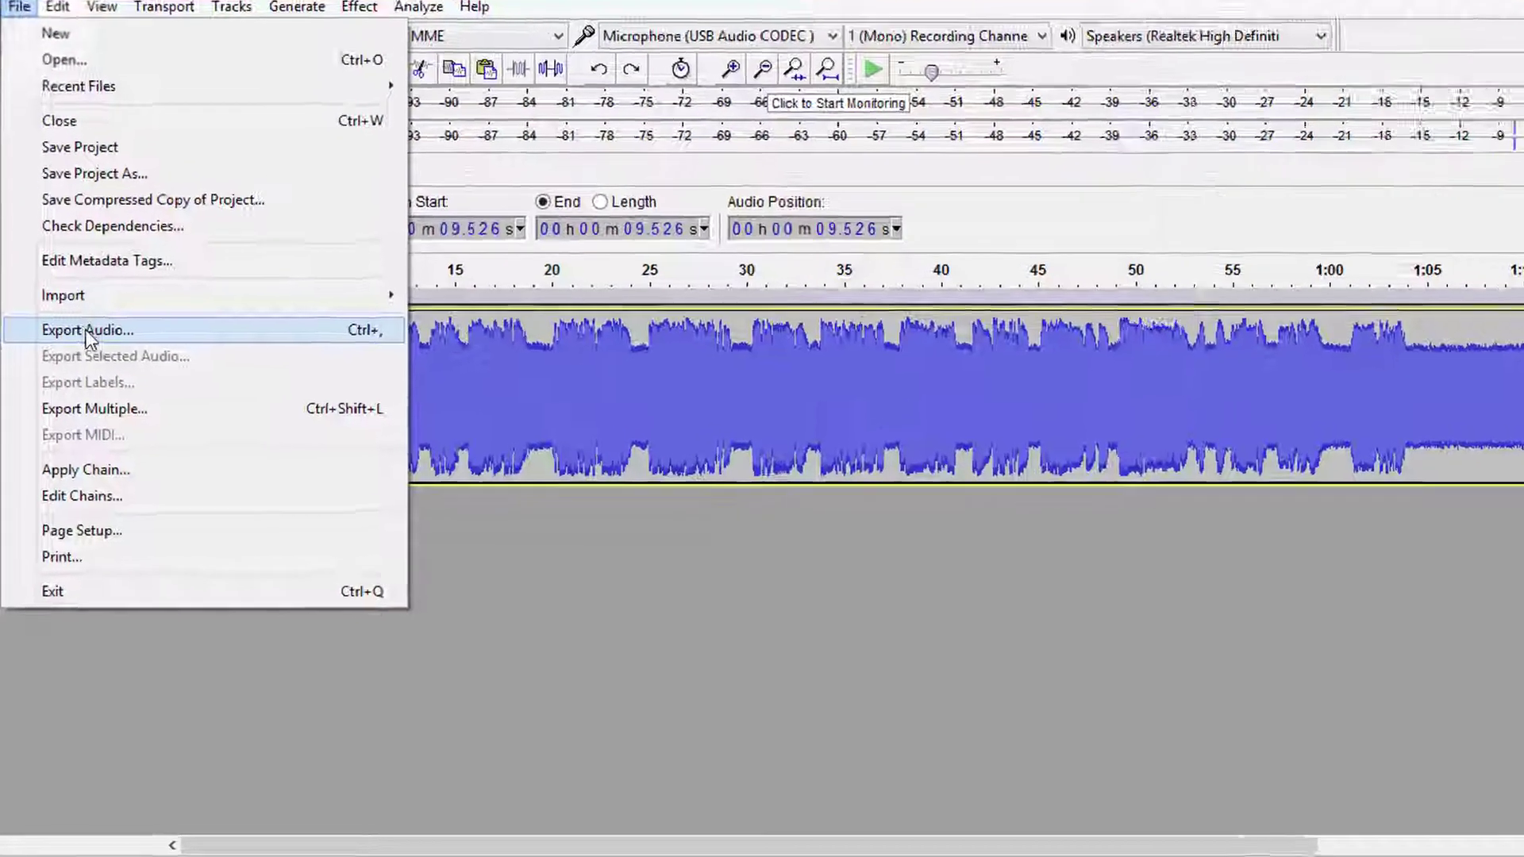
click(89, 330)
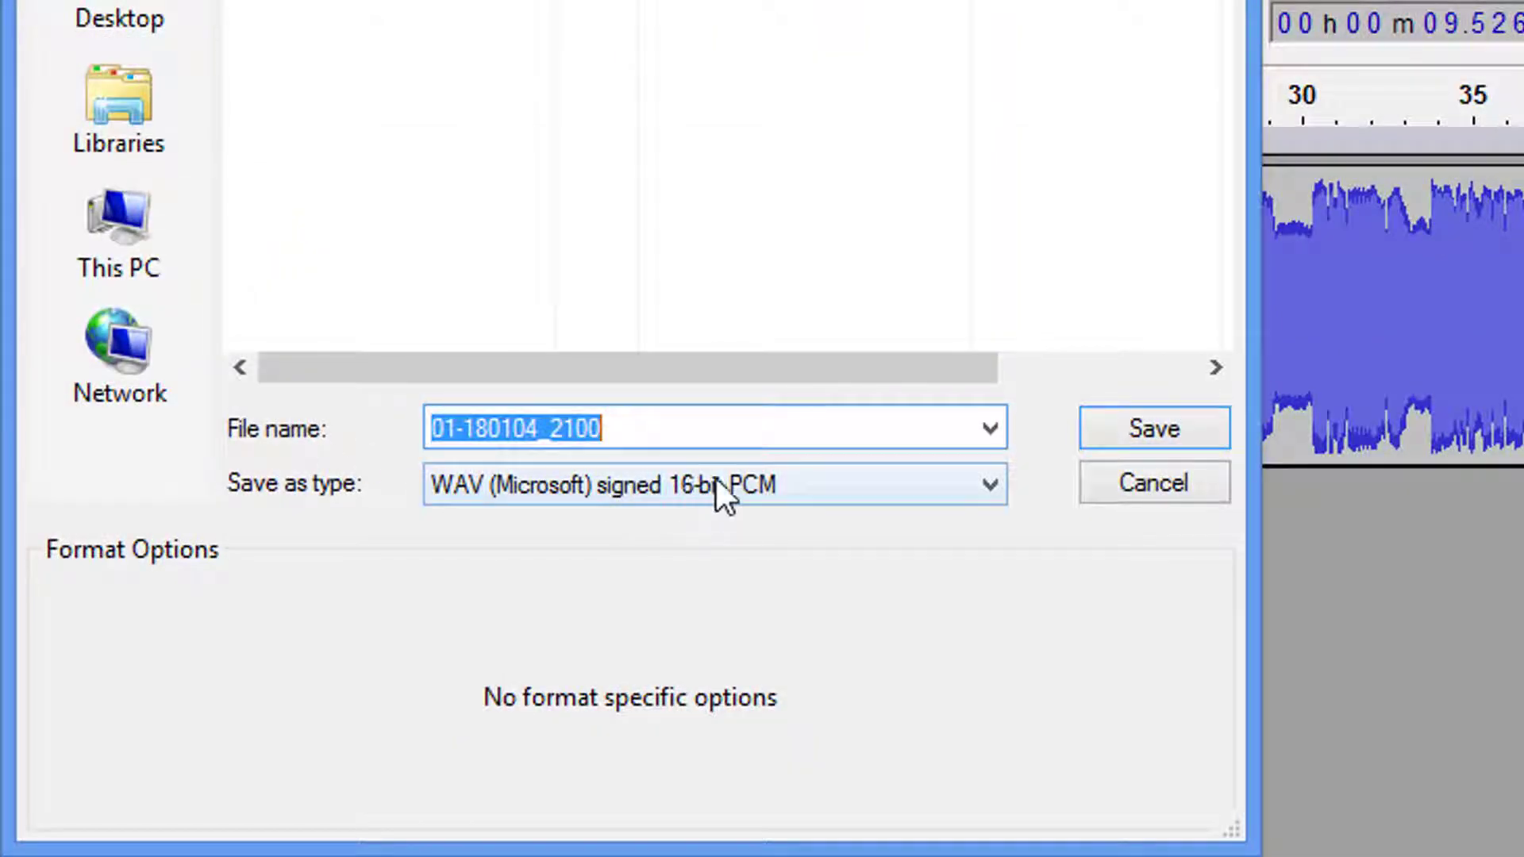
click(744, 482)
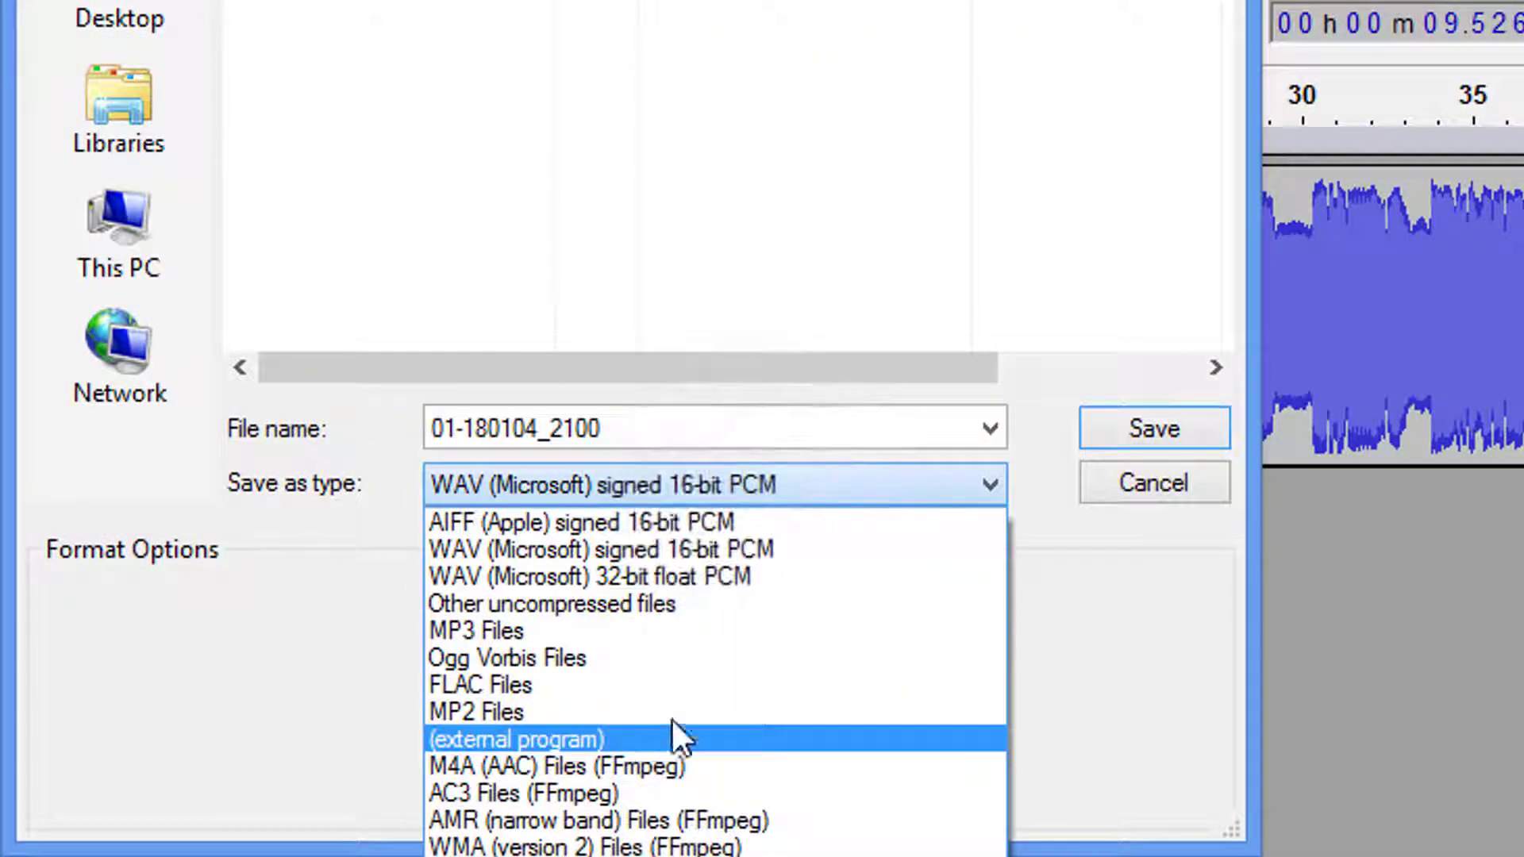
click(692, 640)
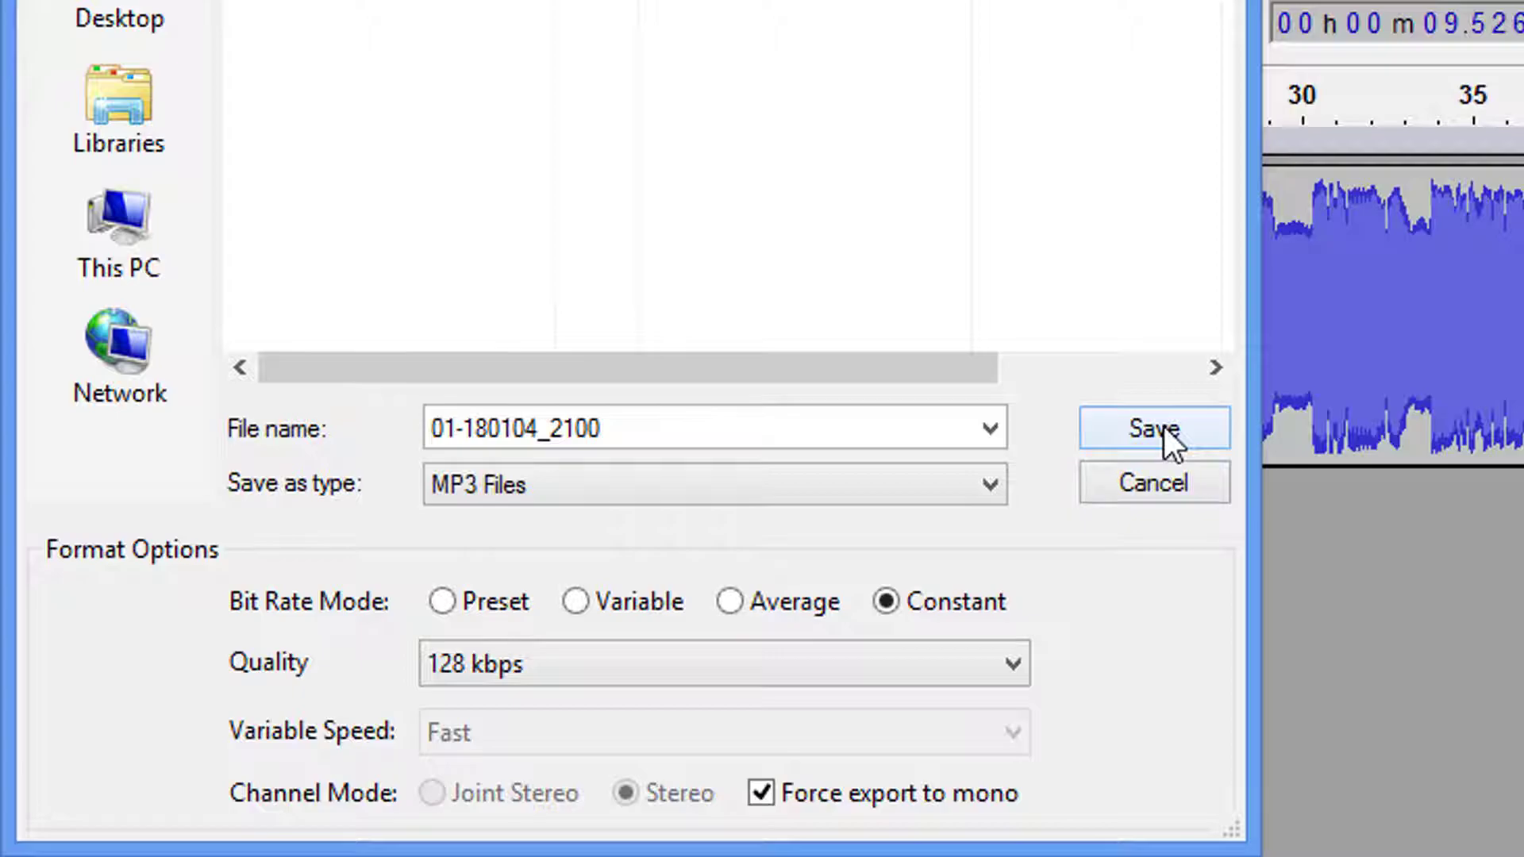
click(1164, 433)
key(Return)
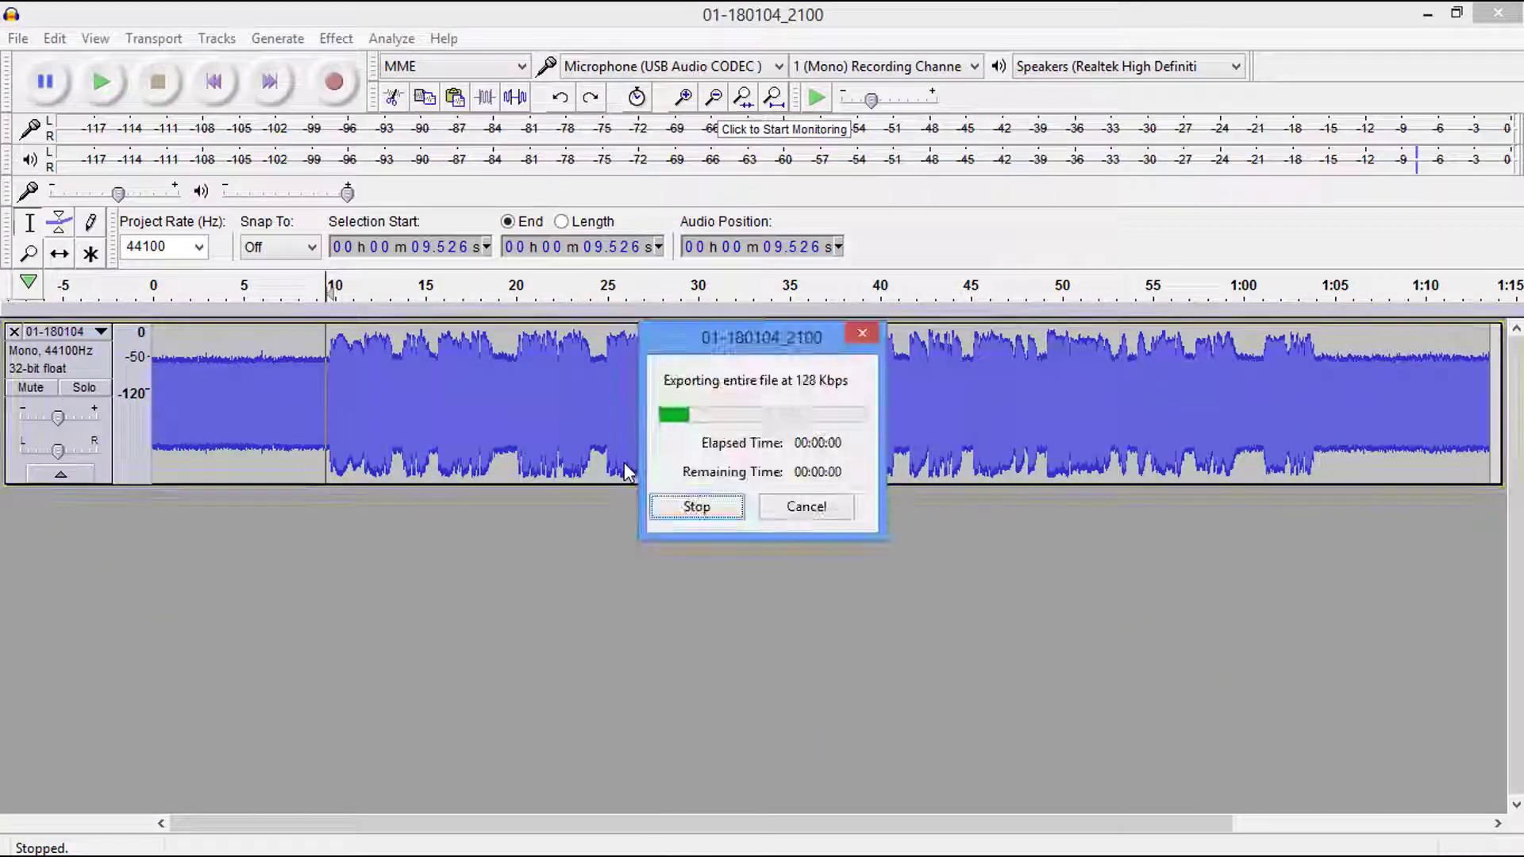